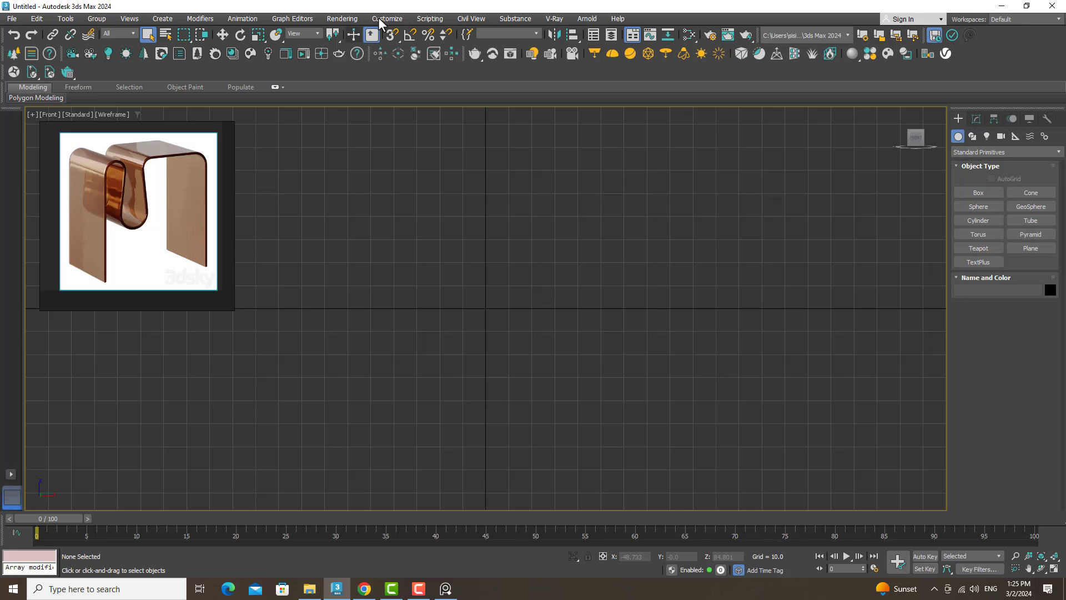
- Set the display unit scale to metric centimeters
{"action": "left_click", "coordinate": [380, 21]}
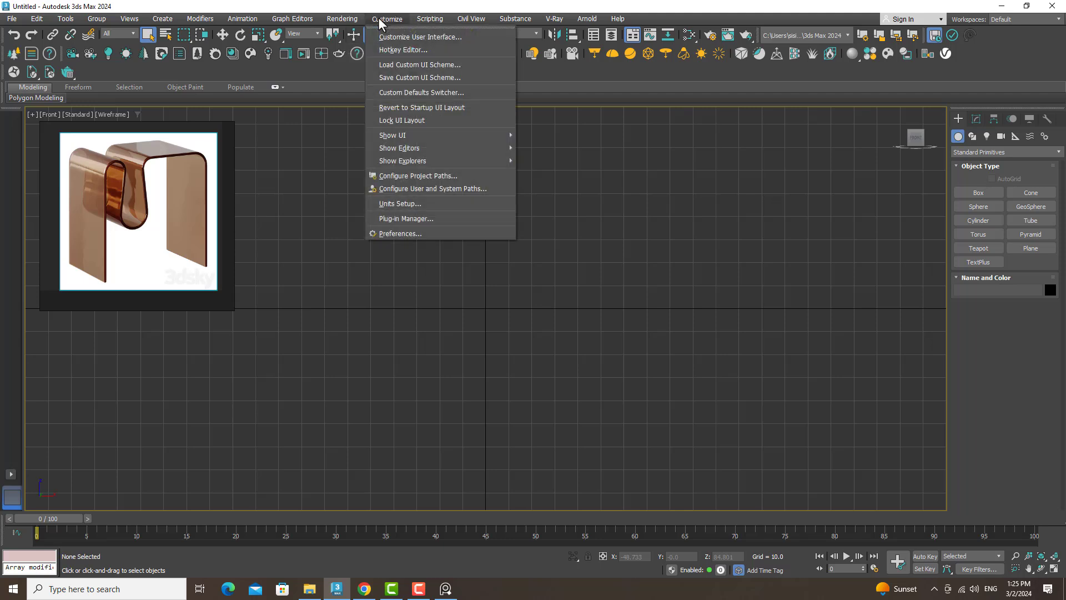
{"action": "left_click", "coordinate": [414, 203]}
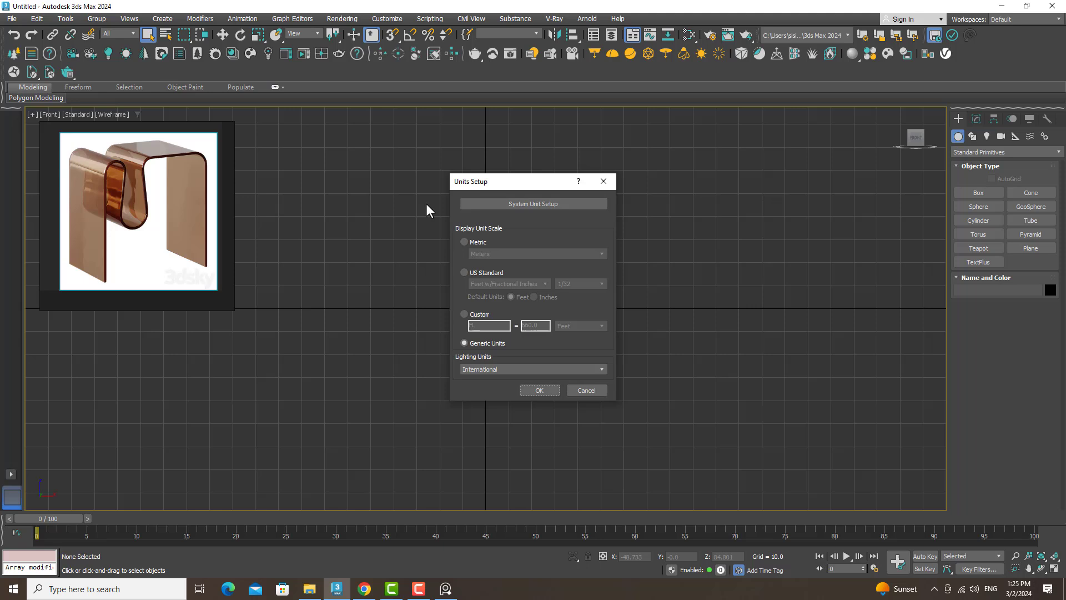
{"action": "left_click", "coordinate": [465, 243]}
{"action": "left_click", "coordinate": [483, 255]}
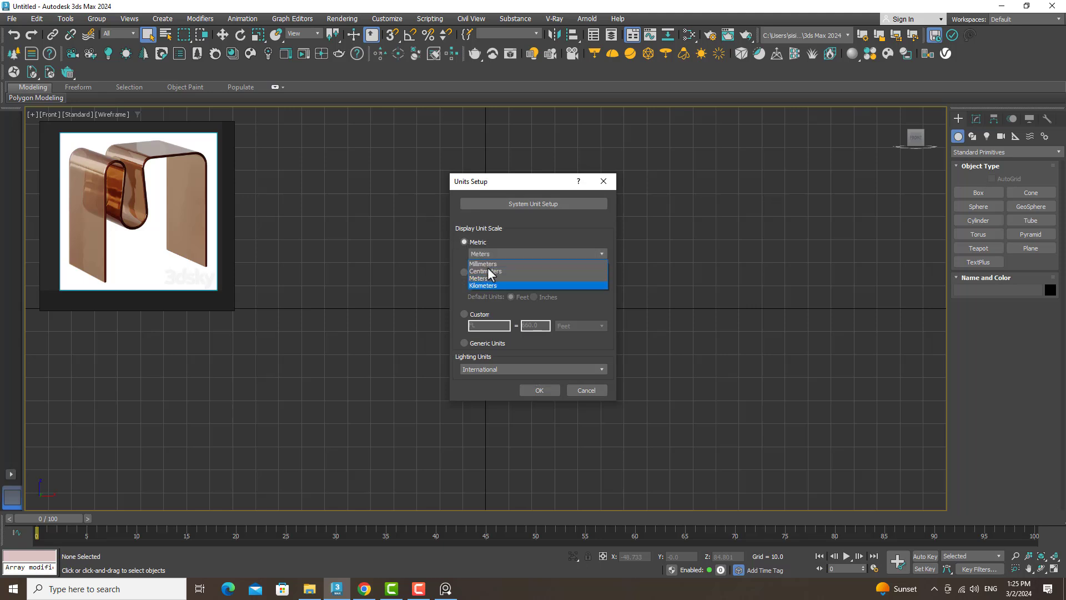
{"action": "left_click", "coordinate": [488, 272]}
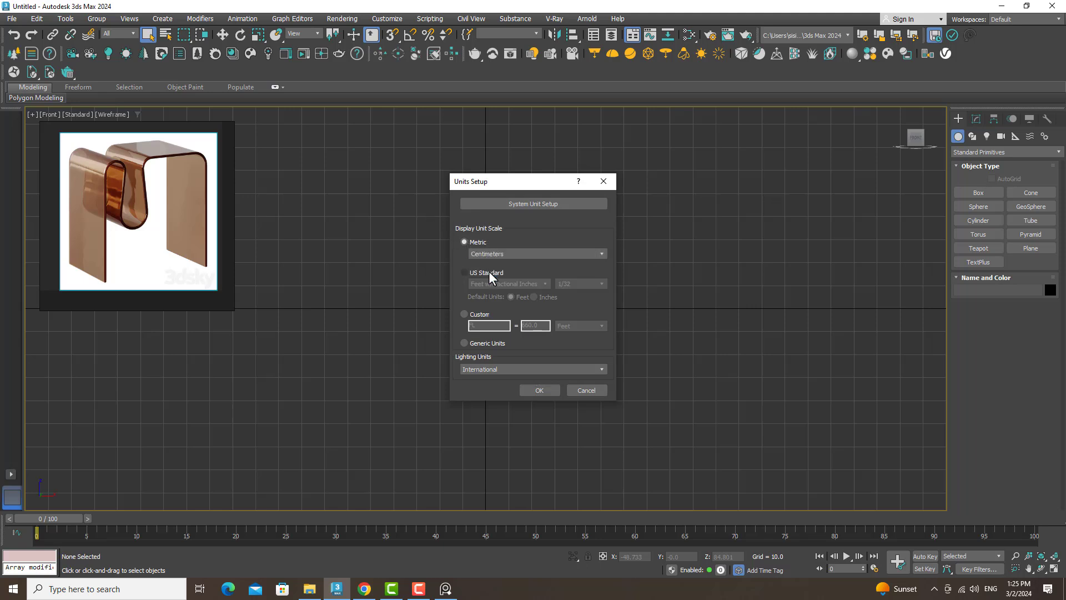
- Set the system unit scale to centimeters and apply the units setup
{"action": "left_click", "coordinate": [525, 205]}
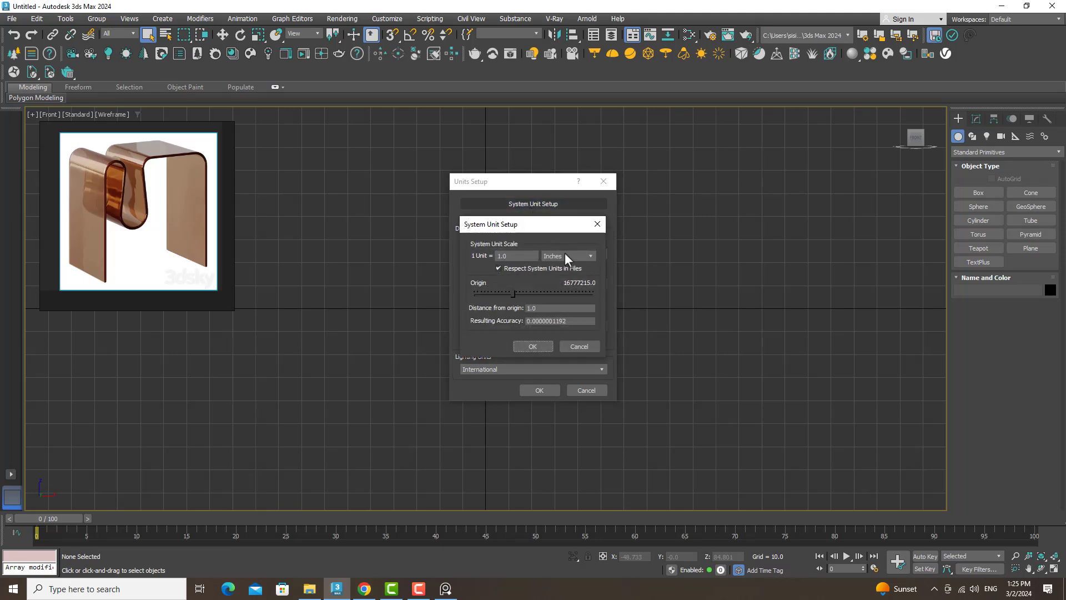
{"action": "left_click", "coordinate": [568, 256]}
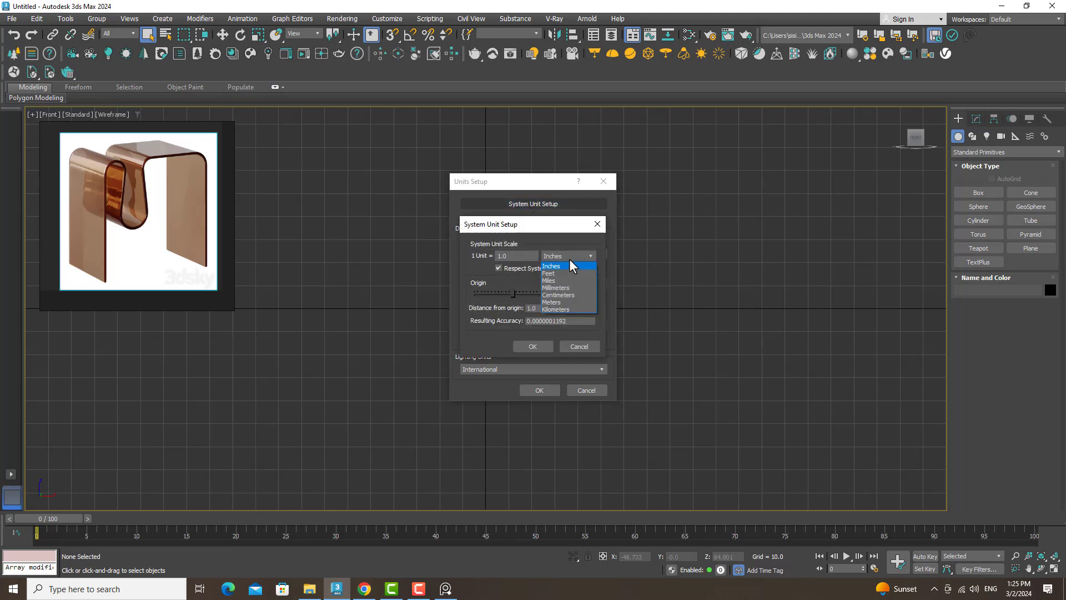
{"action": "left_click", "coordinate": [559, 295]}
{"action": "left_click", "coordinate": [535, 346]}
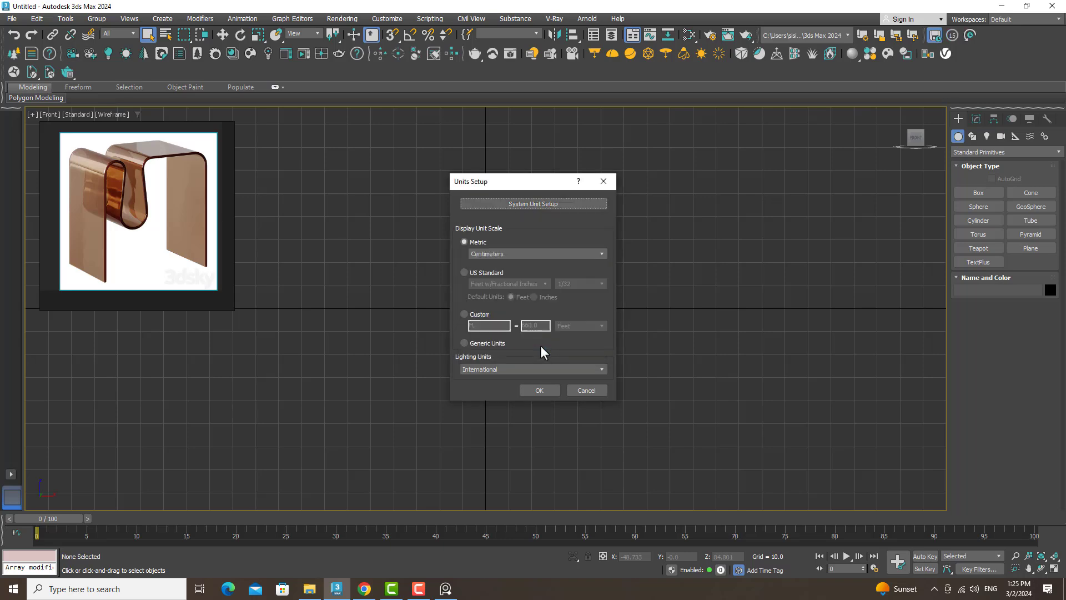
{"action": "left_click", "coordinate": [538, 390]}
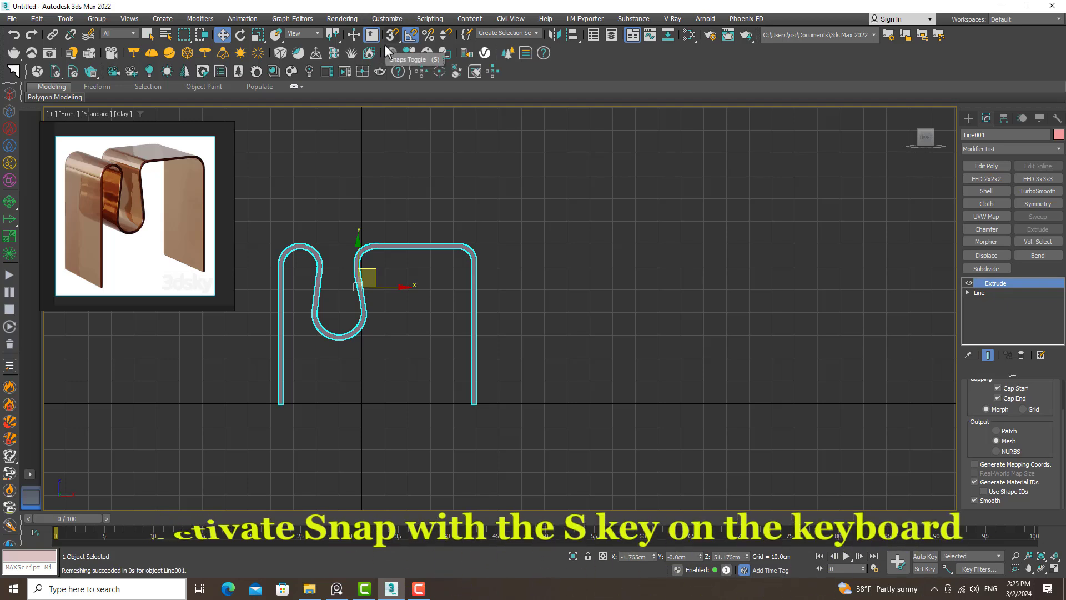
- With grid snapping on, start the table profile beside the reference model as a line with a 70 cm vertical leg and a 50 cm top
{"action": "key", "text": "s"}
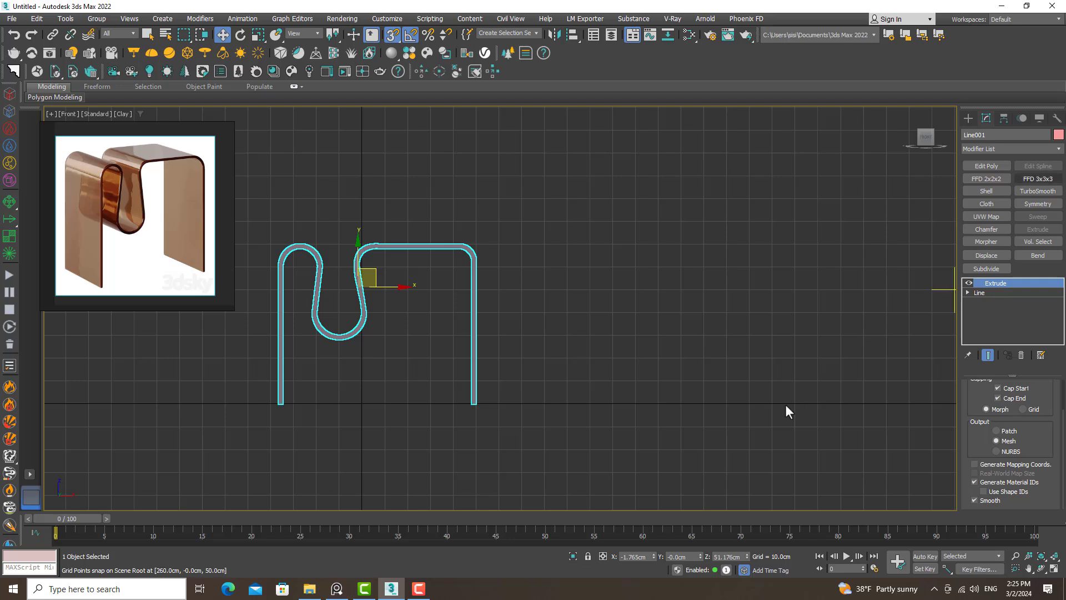
{"action": "left_click", "coordinate": [969, 119]}
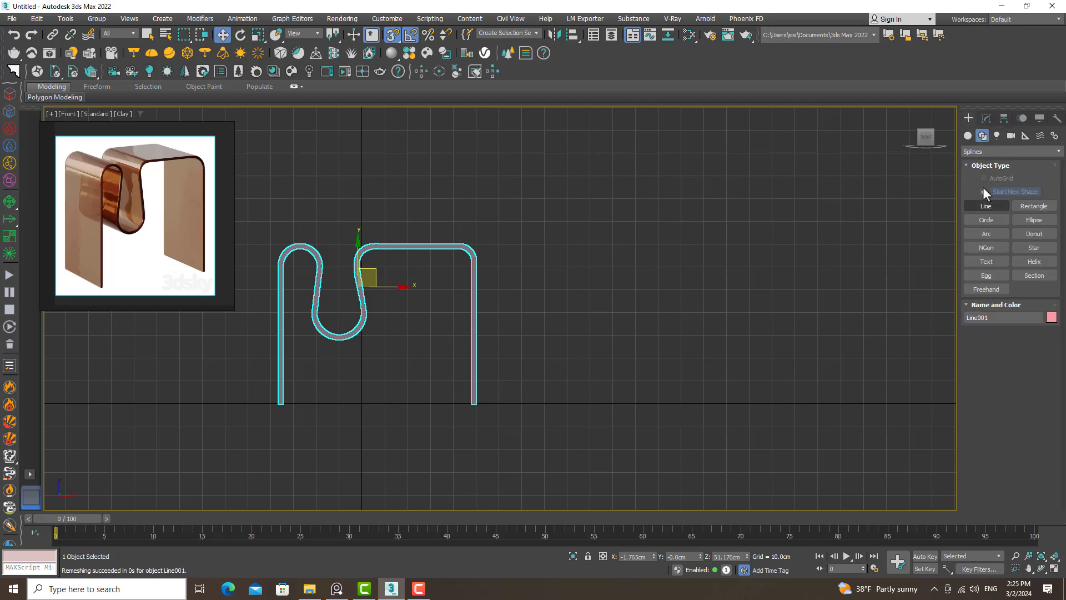
{"action": "left_click", "coordinate": [986, 205]}
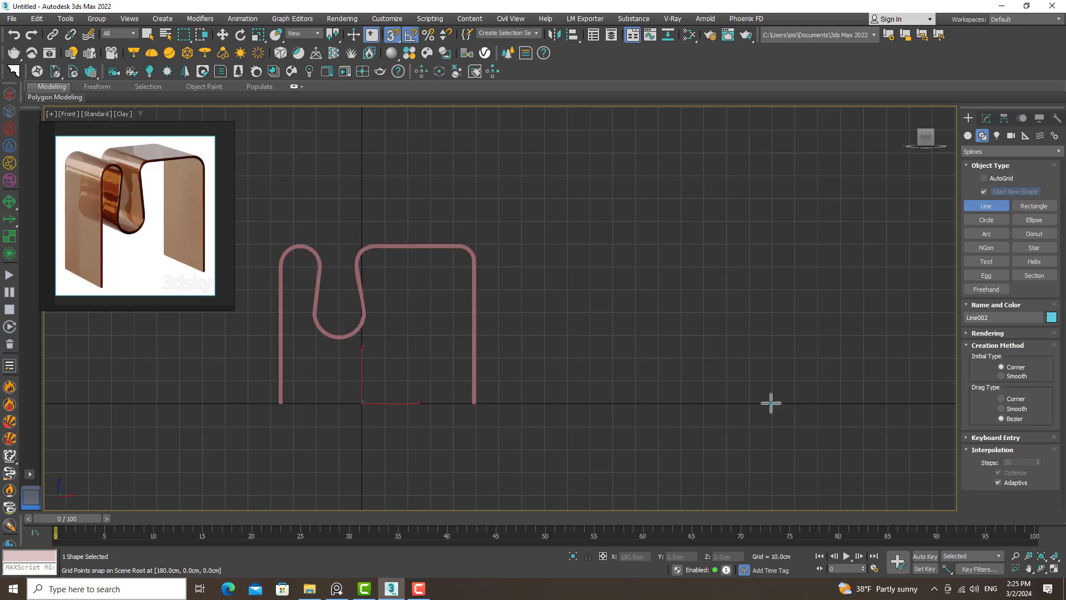
{"action": "left_click", "coordinate": [771, 403]}
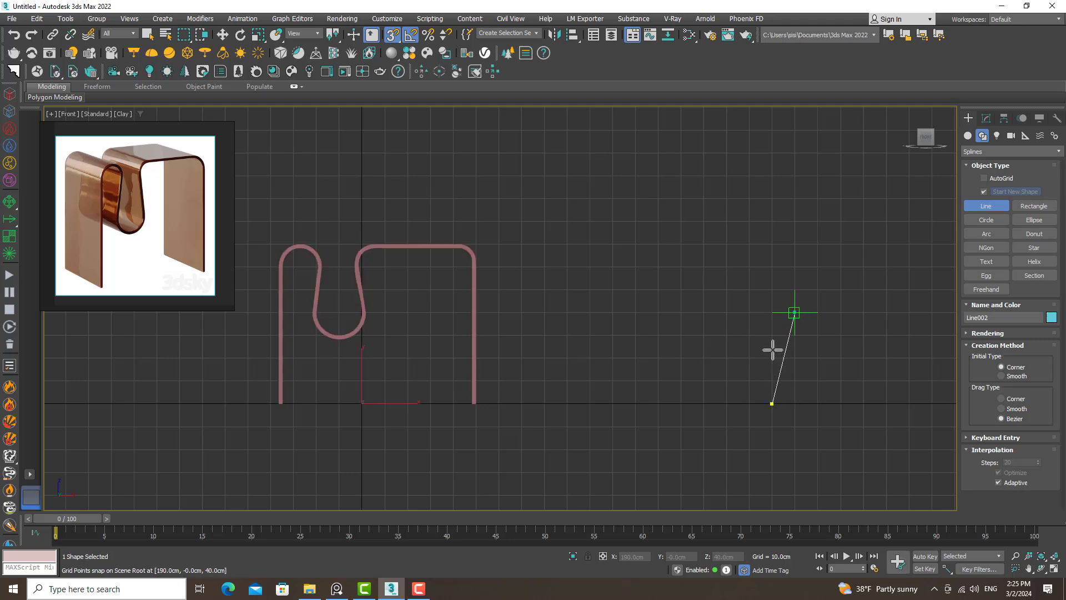
{"action": "left_click", "coordinate": [772, 244]}
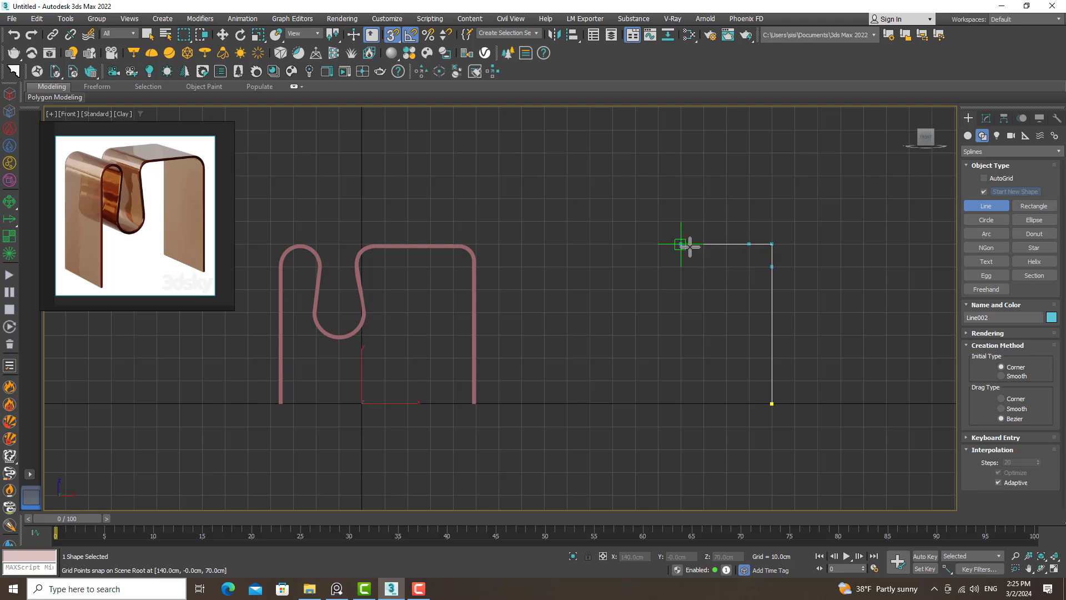
{"action": "left_click", "coordinate": [658, 243]}
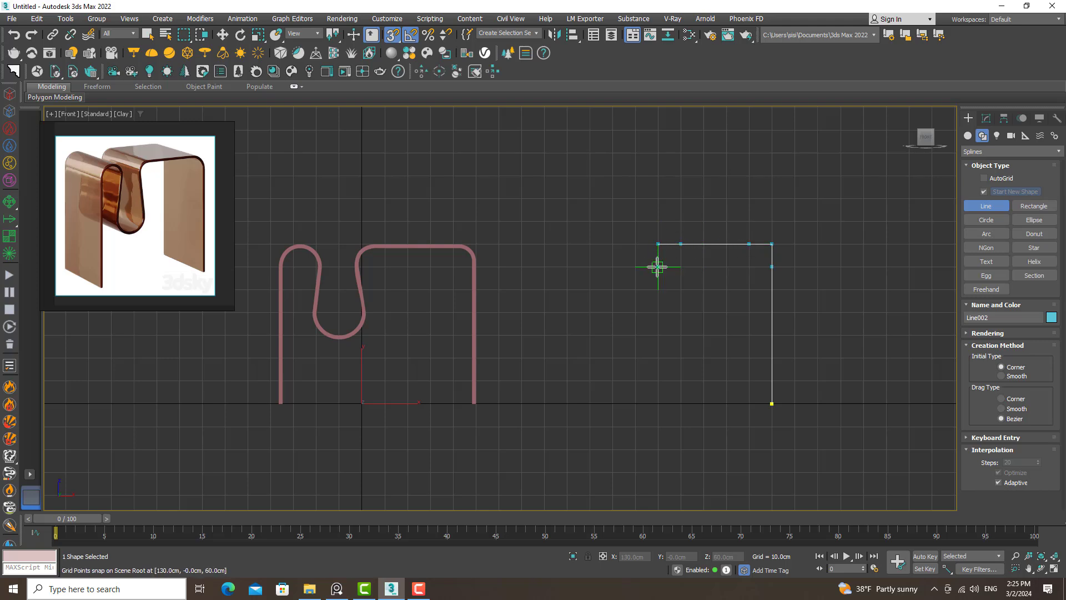
- Finish the profile line with a dip 40 cm deep and 20 cm wide, a 20 cm top and a 70 cm leg, and turn snapping off
{"action": "left_click", "coordinate": [658, 312]}
{"action": "left_click", "coordinate": [658, 335]}
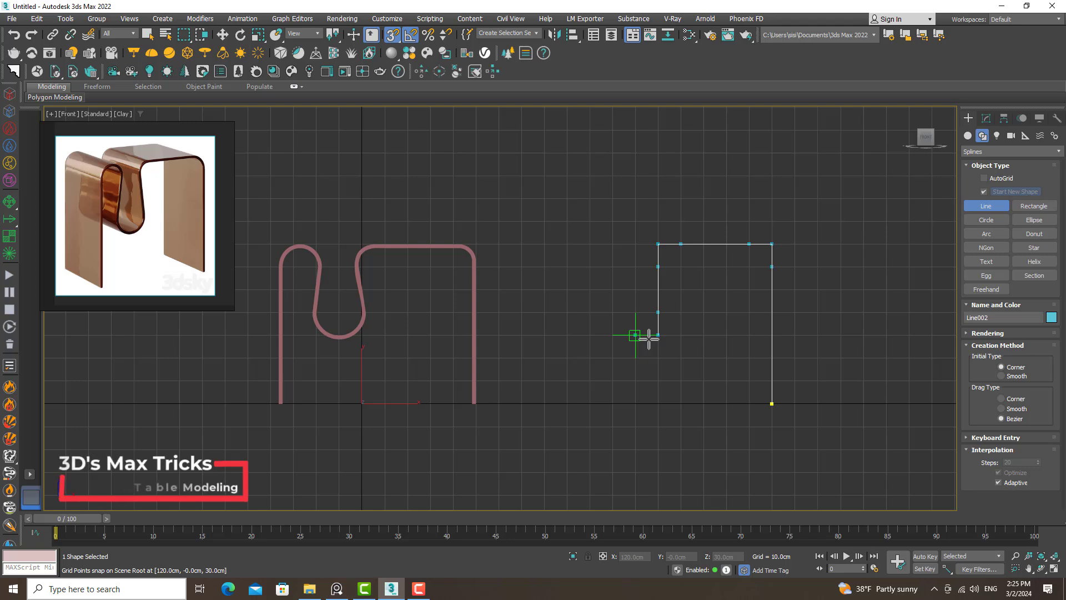
{"action": "left_click", "coordinate": [613, 334]}
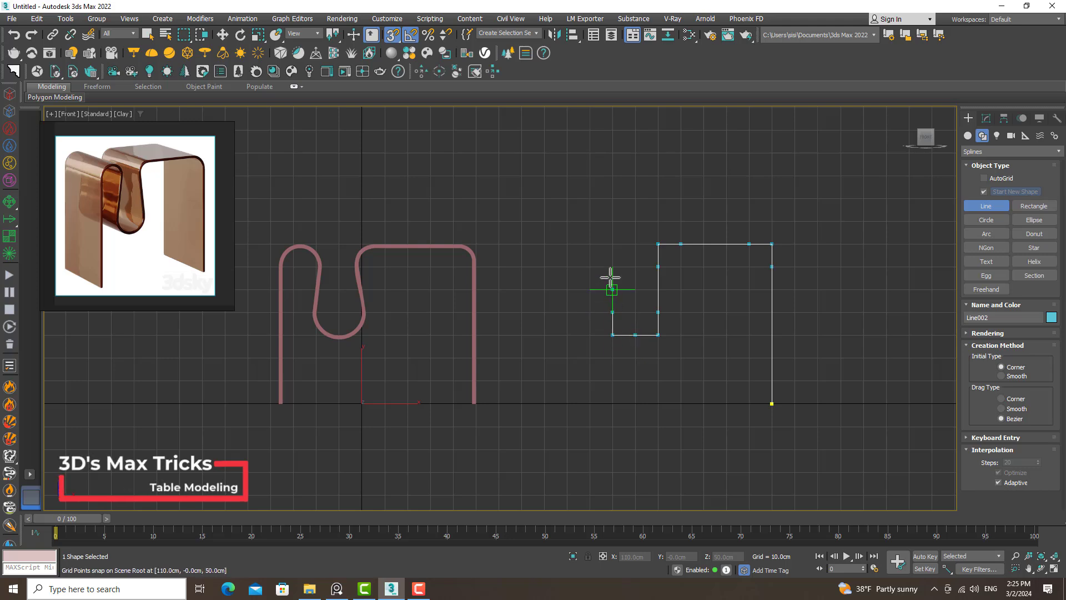
{"action": "left_click", "coordinate": [612, 244]}
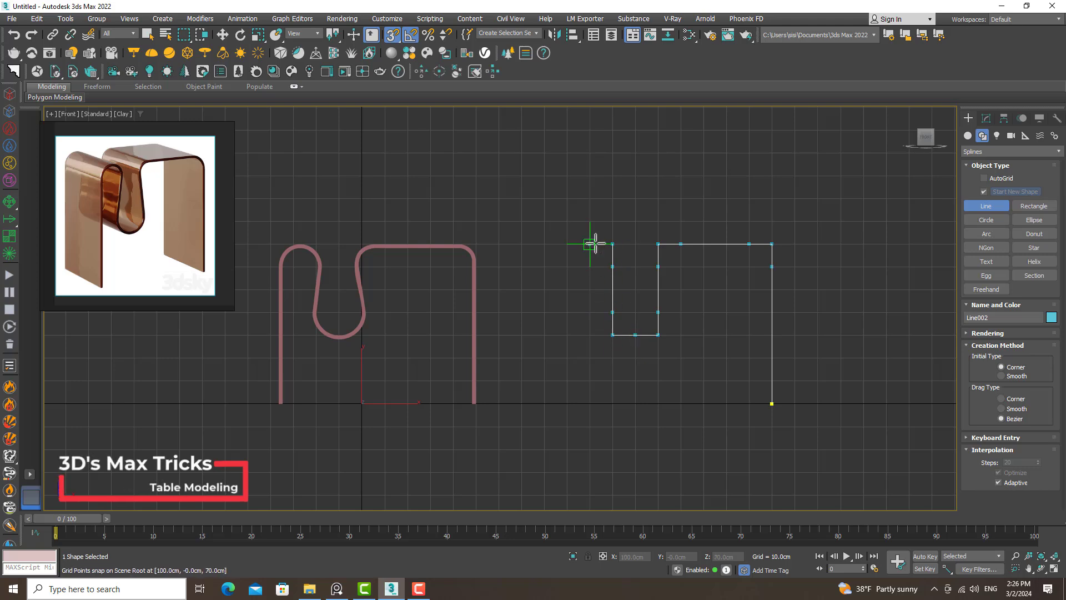
{"action": "left_click", "coordinate": [567, 243]}
{"action": "left_click", "coordinate": [566, 403]}
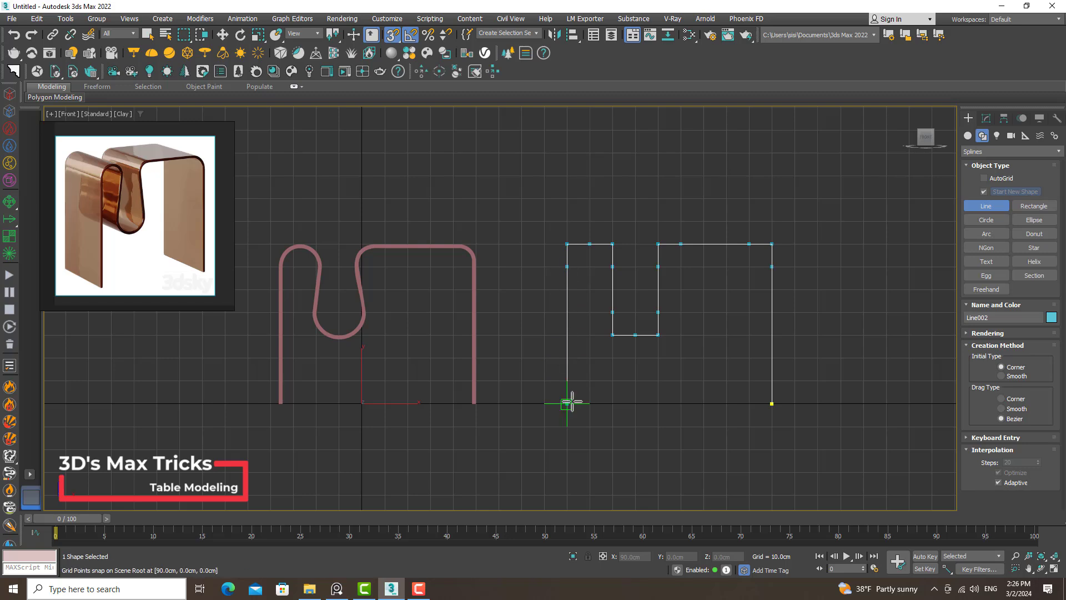
{"action": "right_click", "coordinate": [537, 375]}
{"action": "key", "text": "s"}
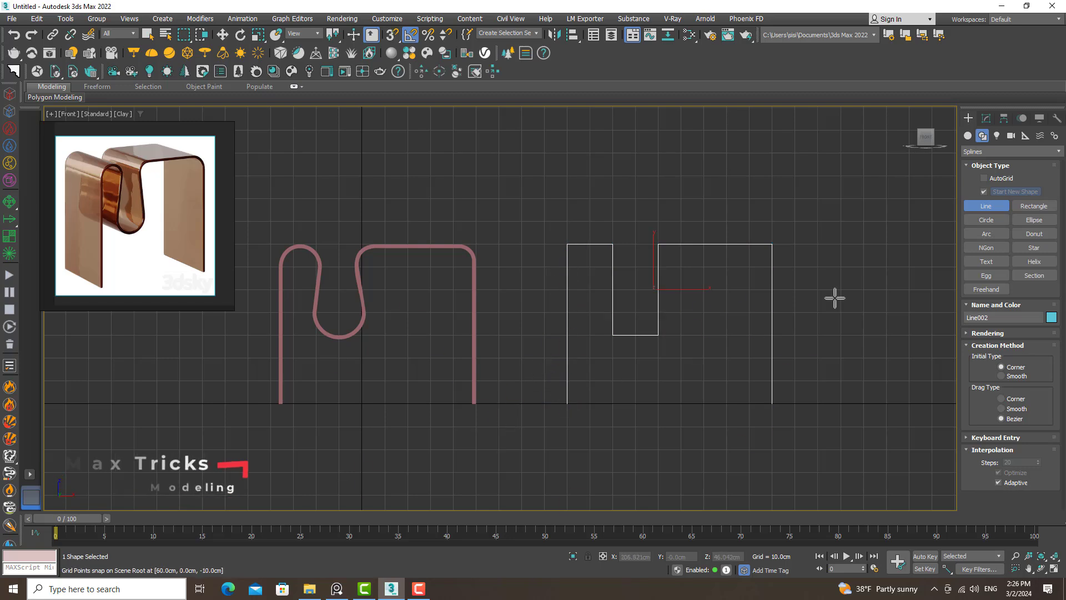
- Fillet the two upper corner vertices of the profile's wide section as far as their neighbouring vertices
{"action": "key", "text": "1"}
{"action": "left_click", "coordinate": [772, 244]}
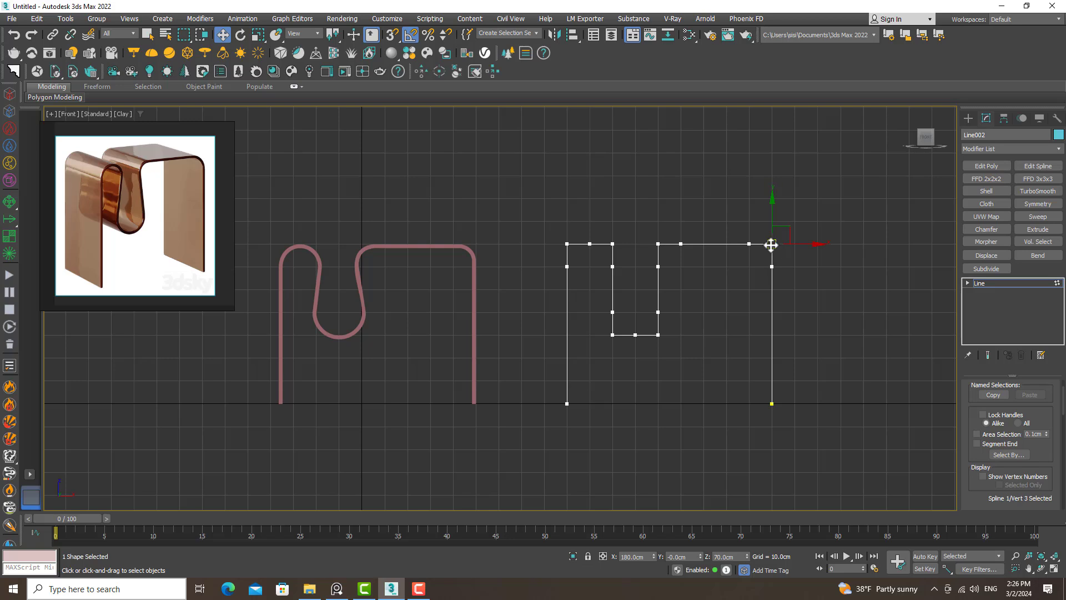
{"action": "left_click", "coordinate": [658, 244], "text": "ctrl"}
{"action": "left_click_drag", "start_coordinate": [1064, 404], "coordinate": [1060, 450]}
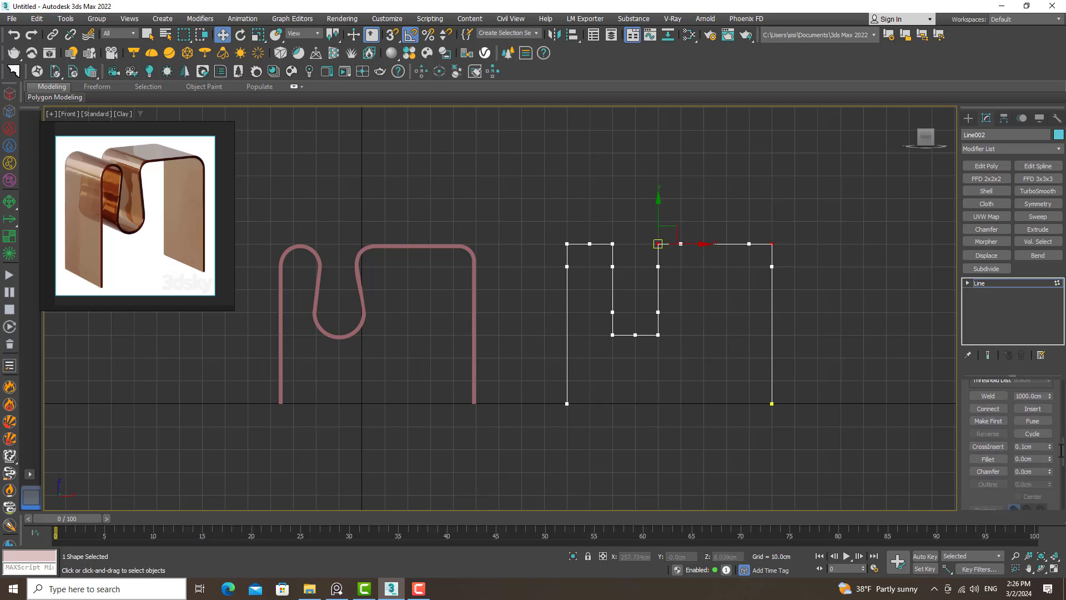
{"action": "left_click", "coordinate": [987, 458]}
{"action": "scroll", "coordinate": [771, 241], "scroll_direction": "up", "scroll_amount": 3}
{"action": "left_click_drag", "start_coordinate": [770, 238], "coordinate": [763, 189]}
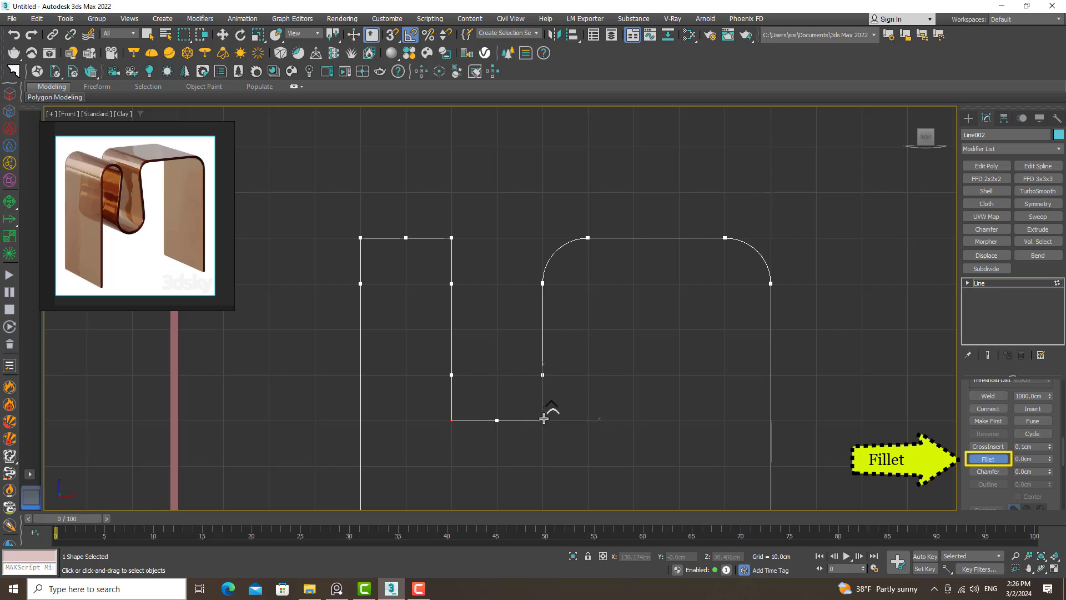
- Fillet the two bottom corners of the dip and the two upper corners of the narrow section into rounded arches
{"action": "left_click_drag", "start_coordinate": [543, 420], "coordinate": [542, 381]}
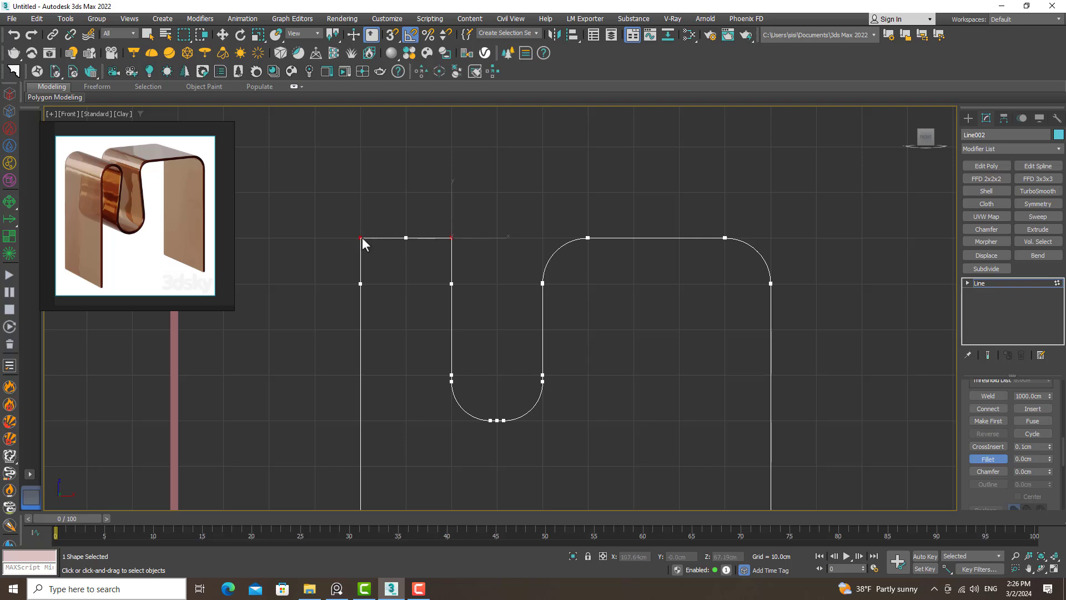
{"action": "left_click_drag", "start_coordinate": [451, 238], "coordinate": [440, 193]}
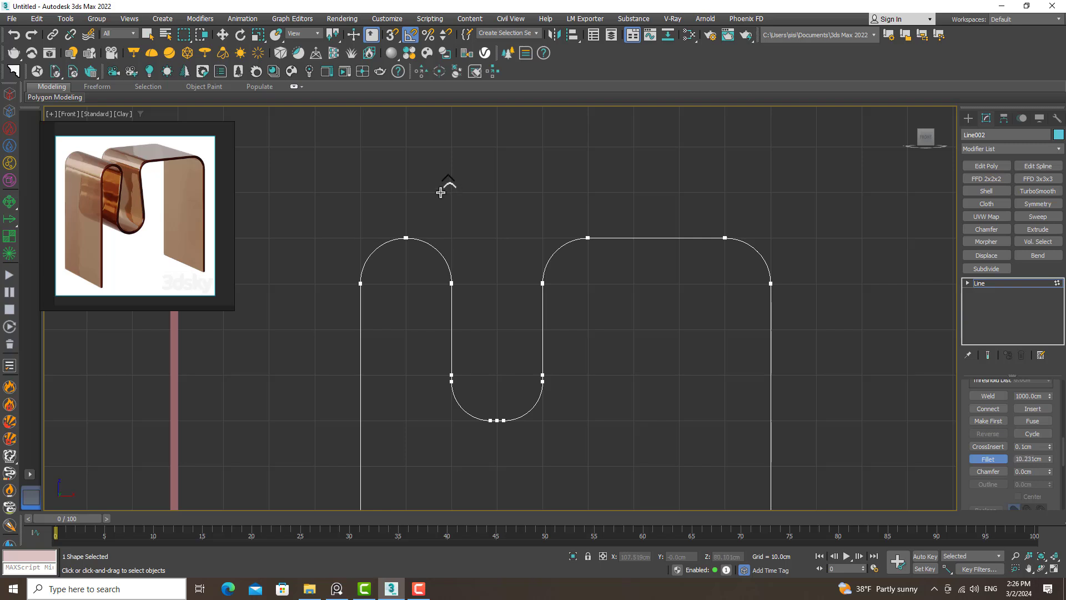
{"action": "left_click", "coordinate": [994, 459]}
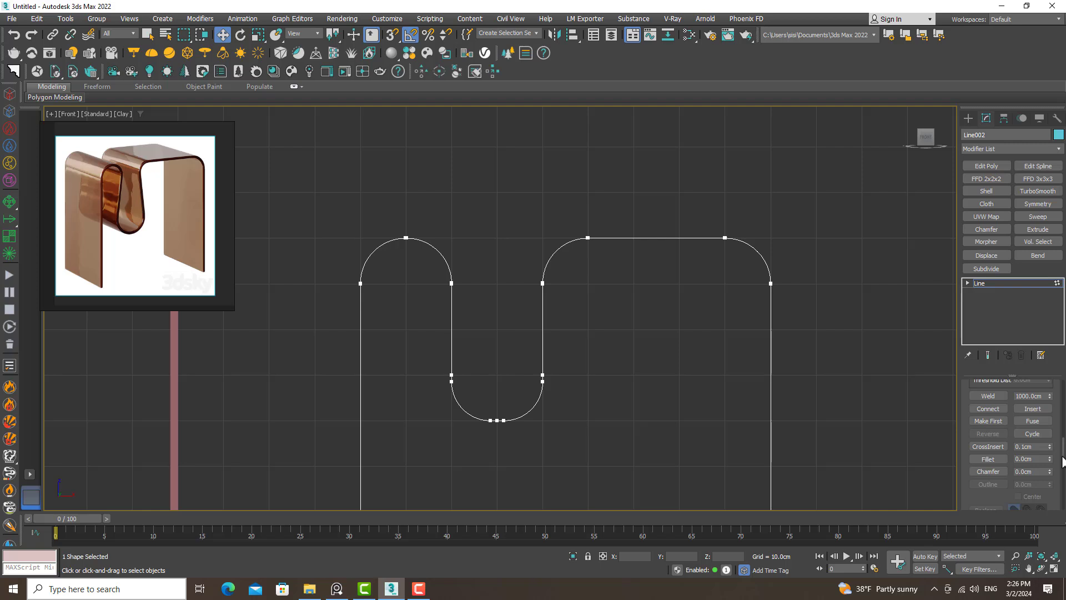
- Weld the overlapping vertices at the ends of the wide section's two corner fillets
{"action": "left_click_drag", "start_coordinate": [1062, 461], "coordinate": [1063, 376]}
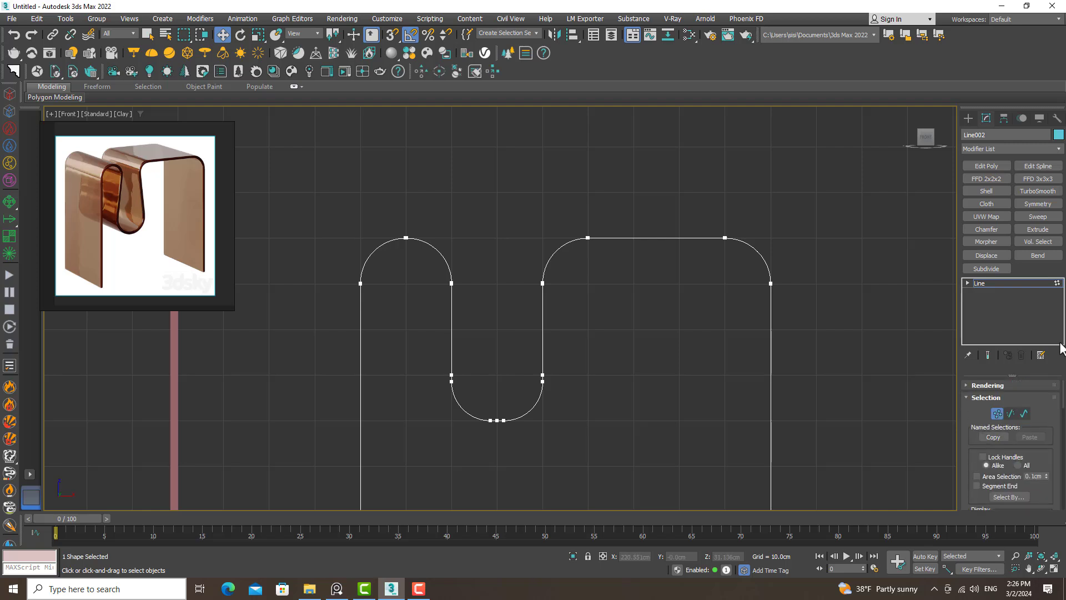
{"action": "left_click_drag", "start_coordinate": [1062, 392], "coordinate": [1064, 439]}
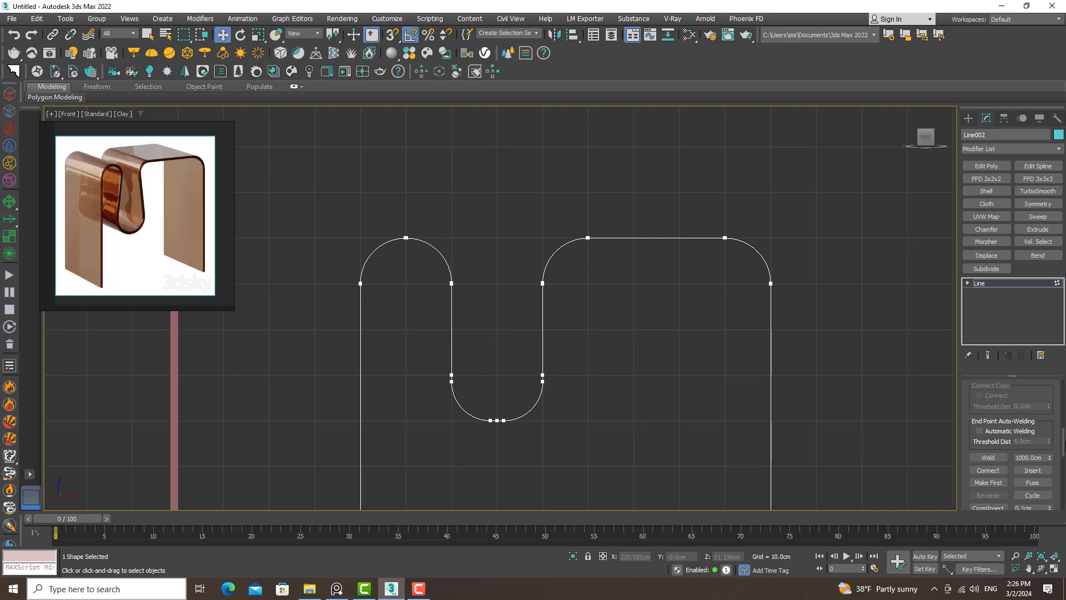
{"action": "left_click", "coordinate": [987, 457]}
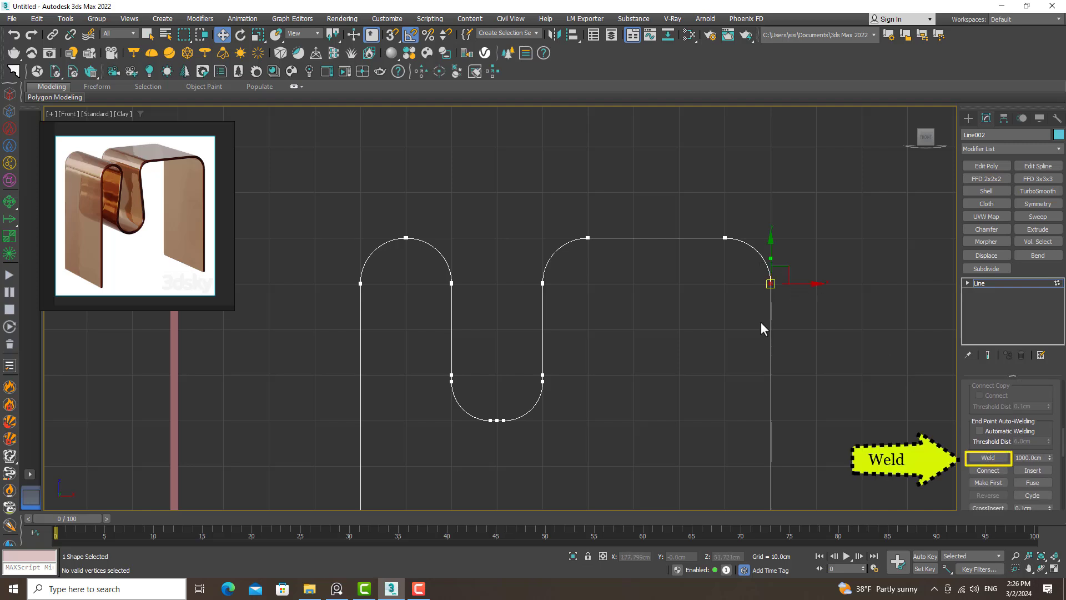
{"action": "left_click", "coordinate": [988, 457]}
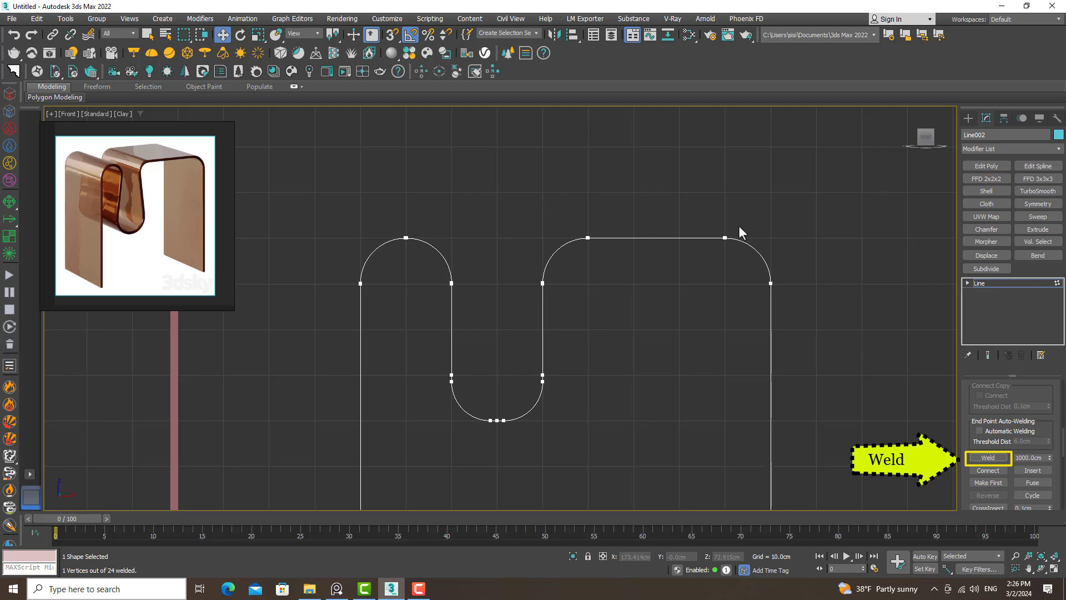
{"action": "left_click", "coordinate": [725, 238]}
{"action": "left_click", "coordinate": [987, 457]}
{"action": "left_click", "coordinate": [988, 457]}
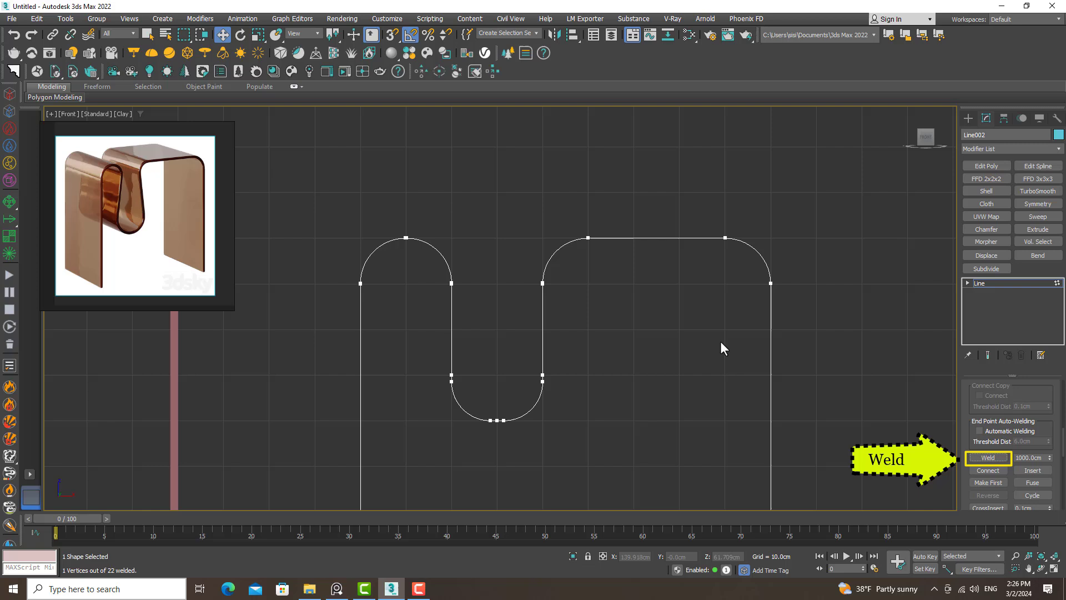
{"action": "left_click", "coordinate": [981, 457]}
- Weld the doubled vertices on both sides of the dip and merge those at its lowest point into one
{"action": "left_click_drag", "start_coordinate": [533, 393], "coordinate": [534, 394]}
{"action": "left_click", "coordinate": [988, 457]}
{"action": "left_click_drag", "start_coordinate": [477, 362], "coordinate": [429, 407]}
{"action": "left_click", "coordinate": [988, 457]}
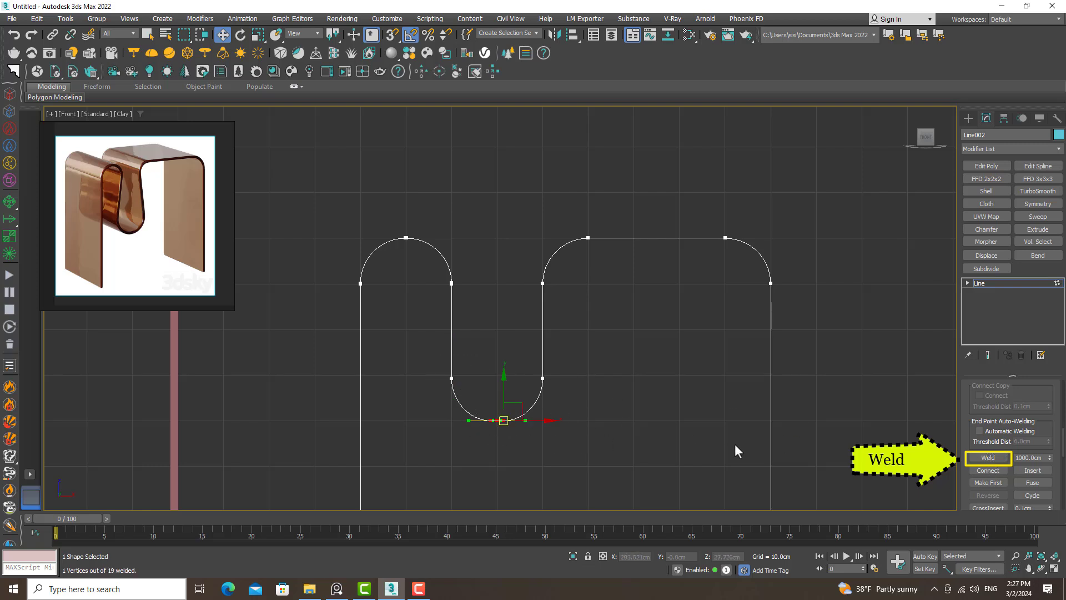
{"action": "left_click", "coordinate": [987, 458]}
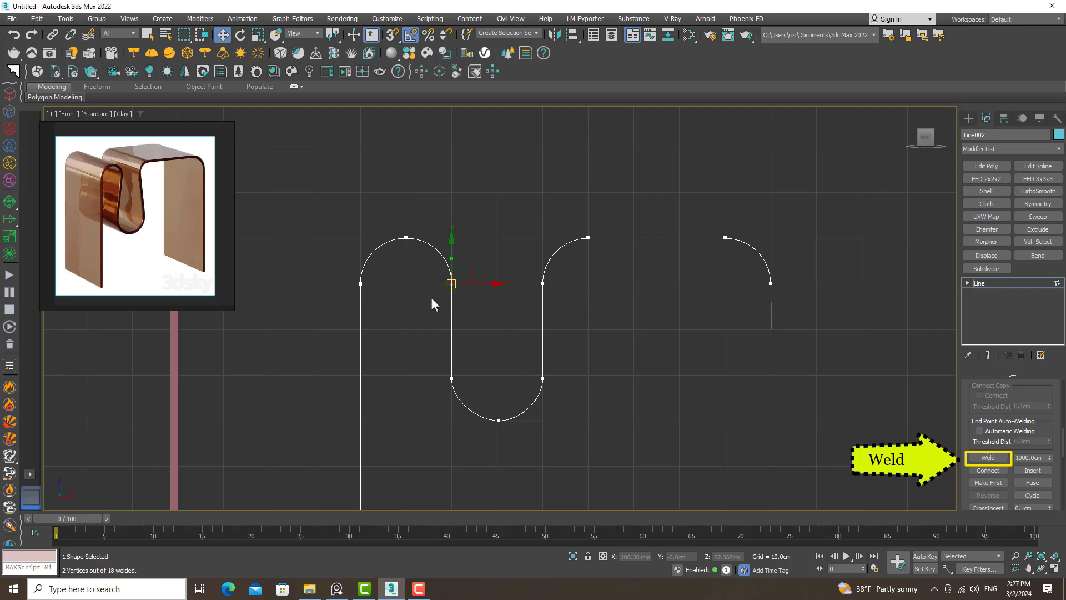
- Weld the overlapping vertices at the two side ends of the narrow section's arch
{"action": "left_click", "coordinate": [990, 458]}
{"action": "left_click_drag", "start_coordinate": [344, 313], "coordinate": [346, 314]}
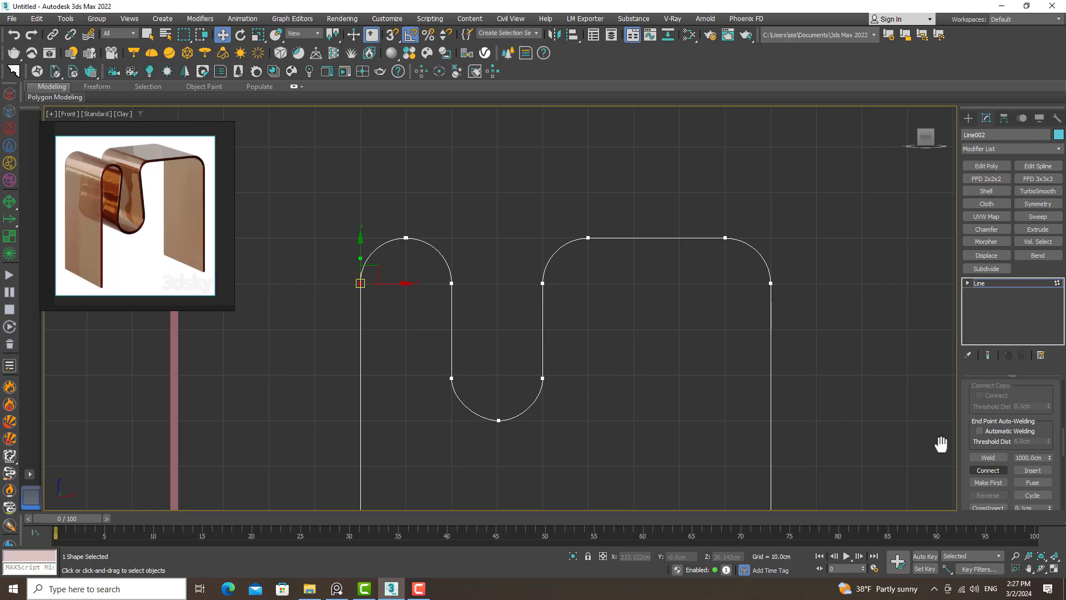
{"action": "left_click", "coordinate": [988, 457]}
- Move the two upper side vertices of the dip about 2 cm toward each other to narrow its opening
{"action": "mouse_move", "coordinate": [466, 279]}
{"action": "left_mouse_down"}
{"action": "mouse_move", "coordinate": [422, 295]}
{"action": "mouse_move", "coordinate": [484, 283]}
{"action": "left_mouse_up"}
{"action": "left_click_drag", "start_coordinate": [559, 276], "coordinate": [510, 301]}
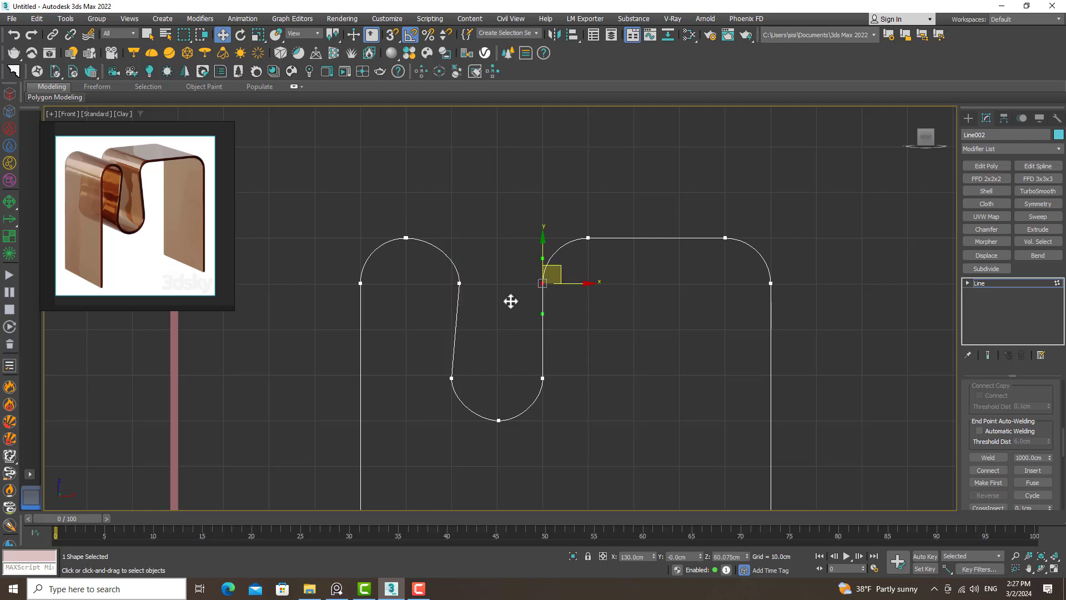
{"action": "left_click_drag", "start_coordinate": [571, 283], "coordinate": [561, 284]}
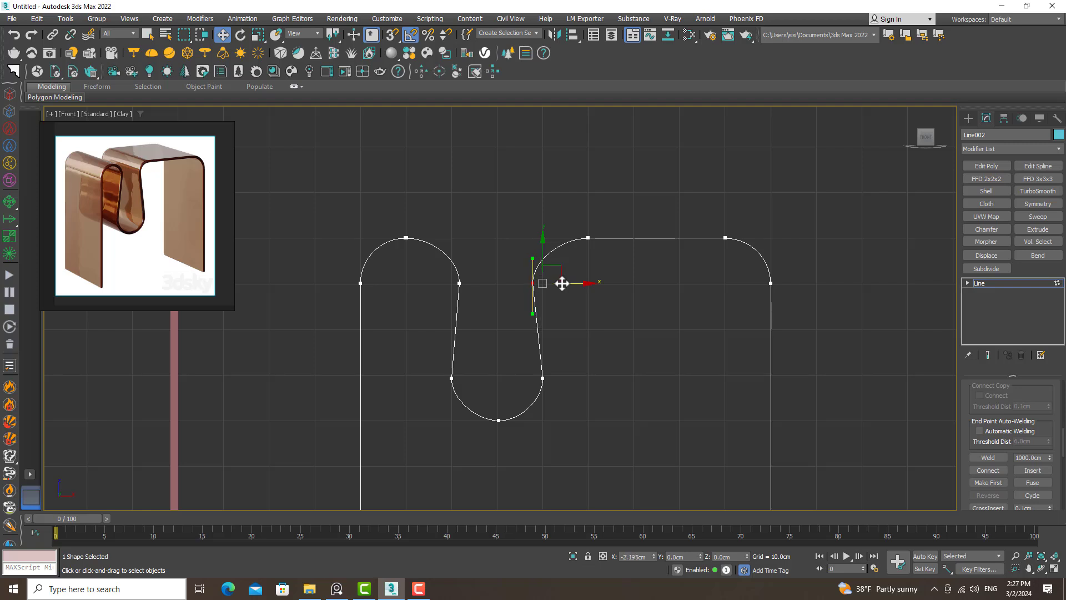
- Finish narrowing the dip's opening and weld the overlapping vertices at the top of the narrow section's arch
{"action": "left_click_drag", "start_coordinate": [562, 283], "coordinate": [562, 284]}
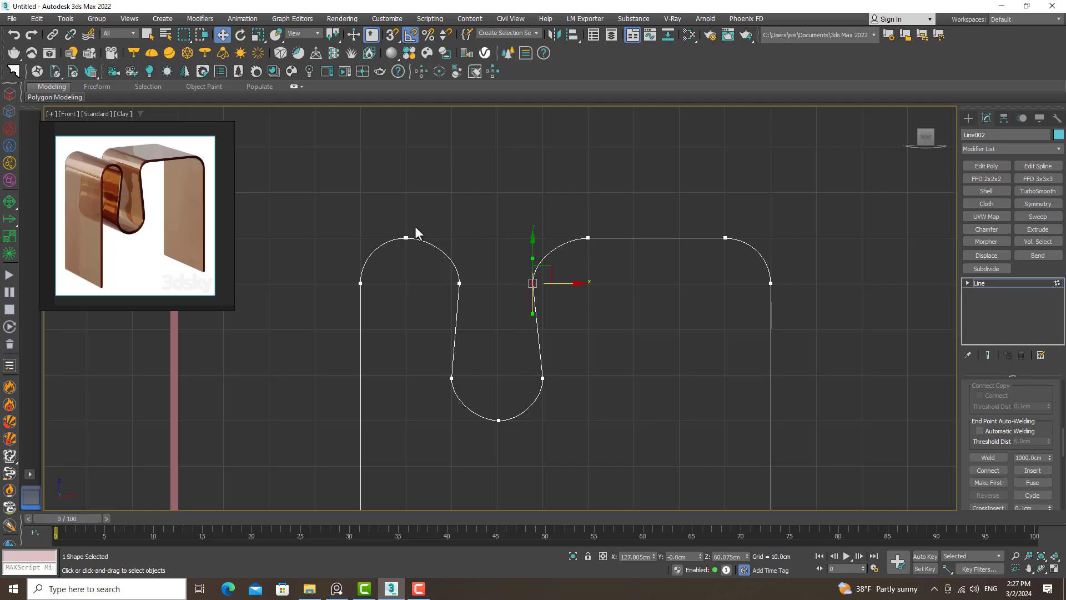
{"action": "left_click_drag", "start_coordinate": [416, 228], "coordinate": [390, 254]}
{"action": "left_click", "coordinate": [991, 456]}
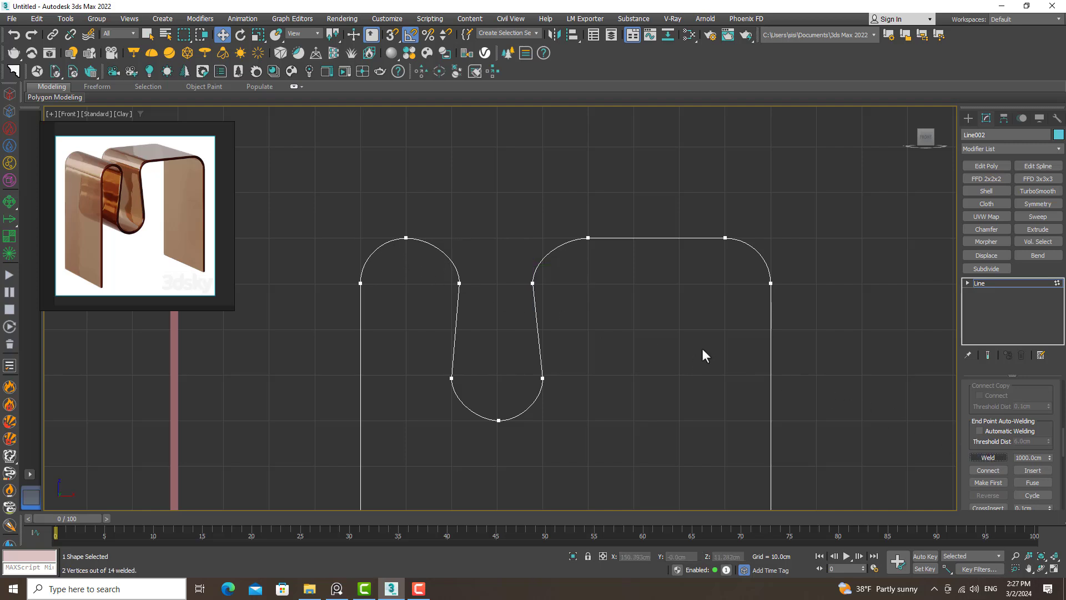
- Move the narrow section's outer leg vertices about 4 cm inward and recenter the arch's top vertex over the narrowed section
{"action": "left_click", "coordinate": [405, 238]}
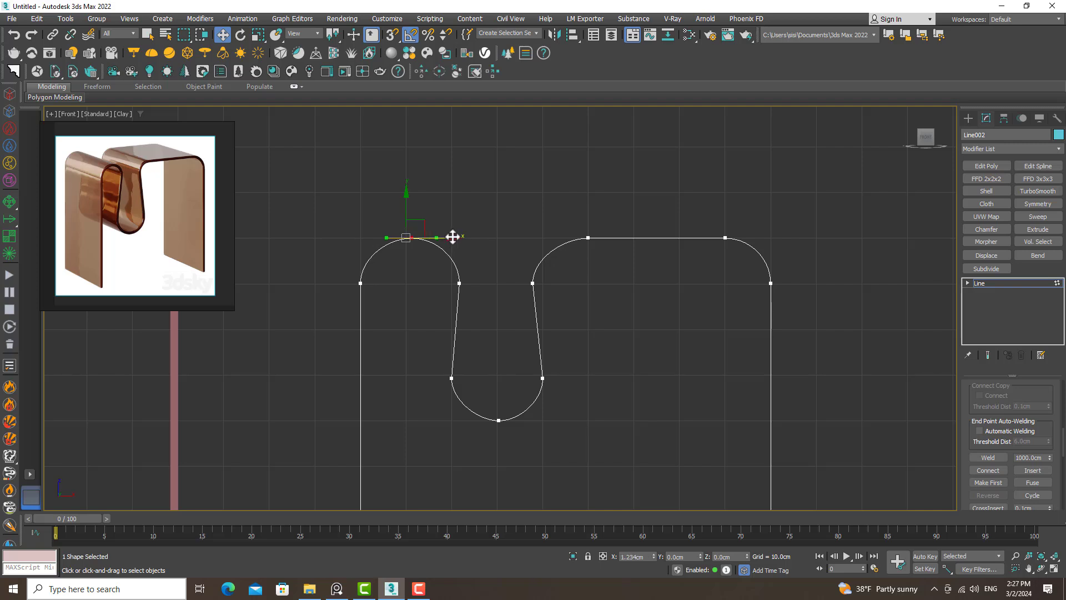
{"action": "scroll", "coordinate": [380, 233], "scroll_direction": "down", "scroll_amount": 2}
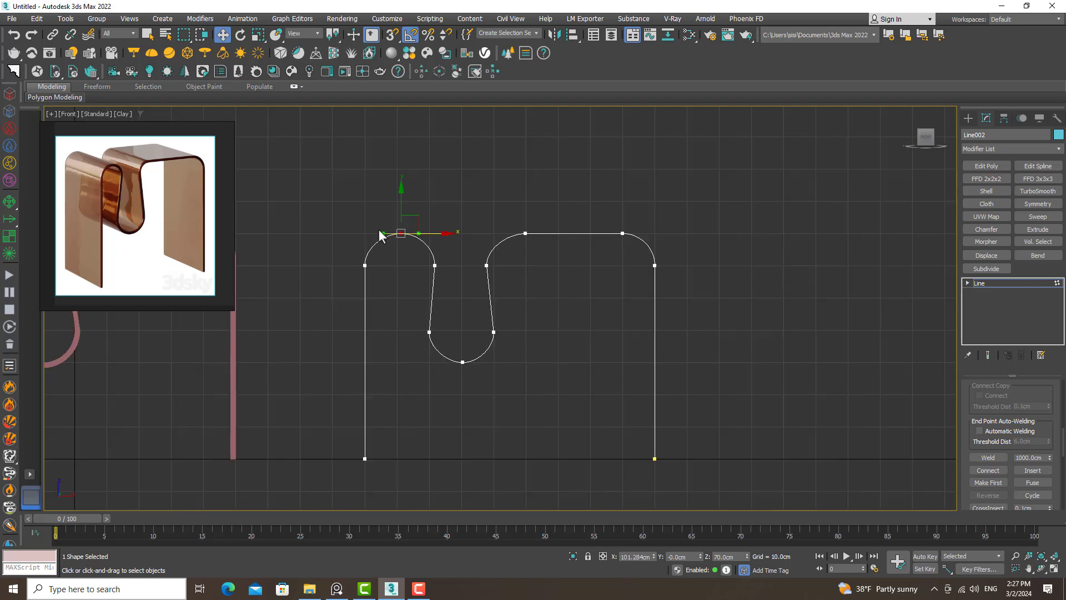
{"action": "left_click_drag", "start_coordinate": [311, 498], "coordinate": [312, 497]}
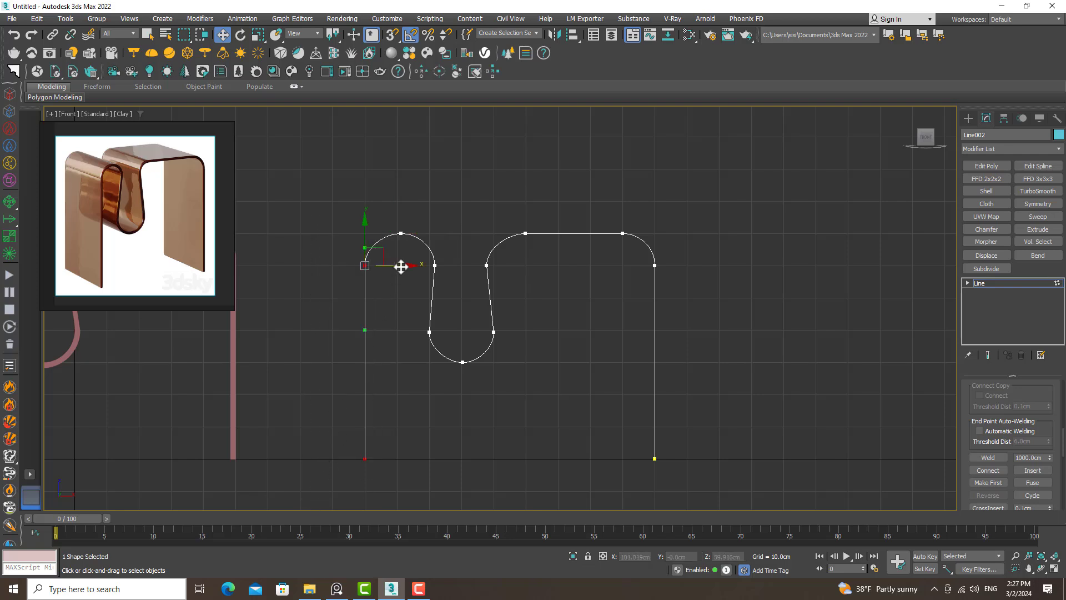
{"action": "left_click_drag", "start_coordinate": [401, 266], "coordinate": [414, 265]}
{"action": "scroll", "coordinate": [418, 251], "scroll_direction": "up", "scroll_amount": 3}
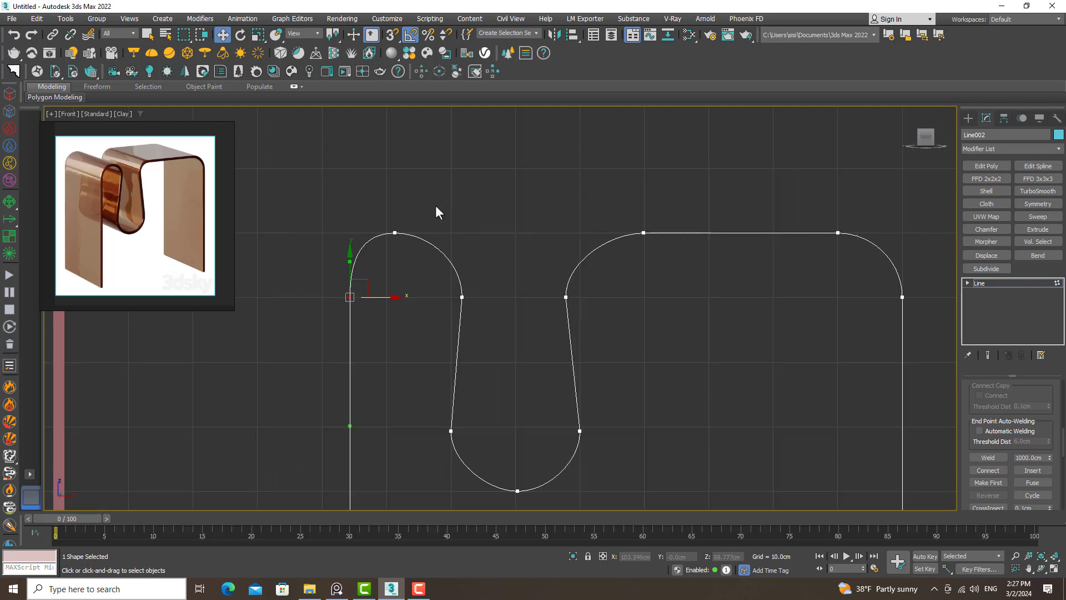
{"action": "left_click_drag", "start_coordinate": [419, 220], "coordinate": [378, 259]}
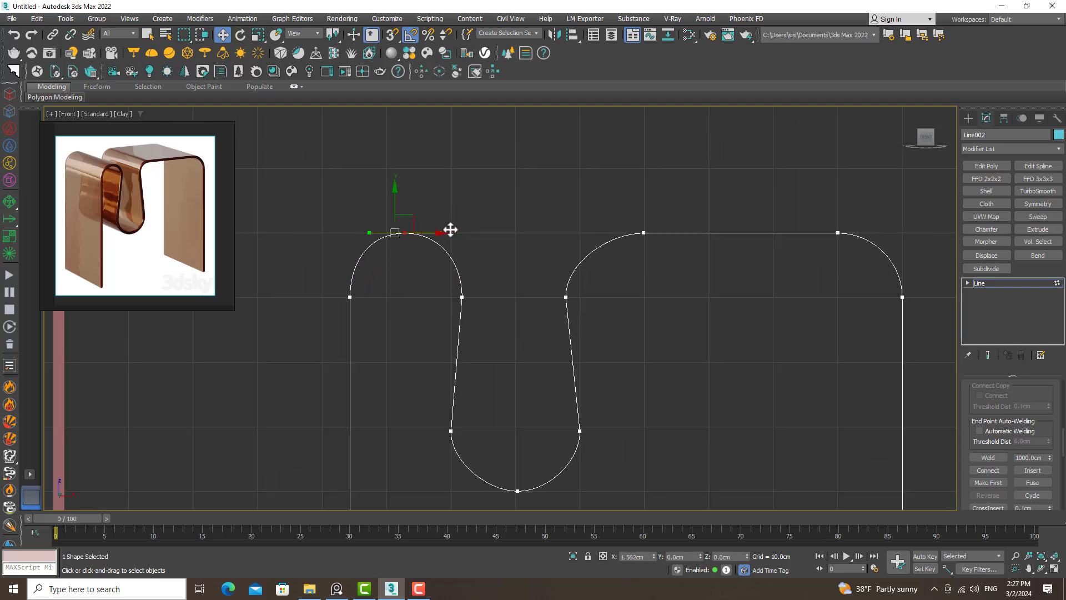
{"action": "left_click_drag", "start_coordinate": [450, 230], "coordinate": [454, 239]}
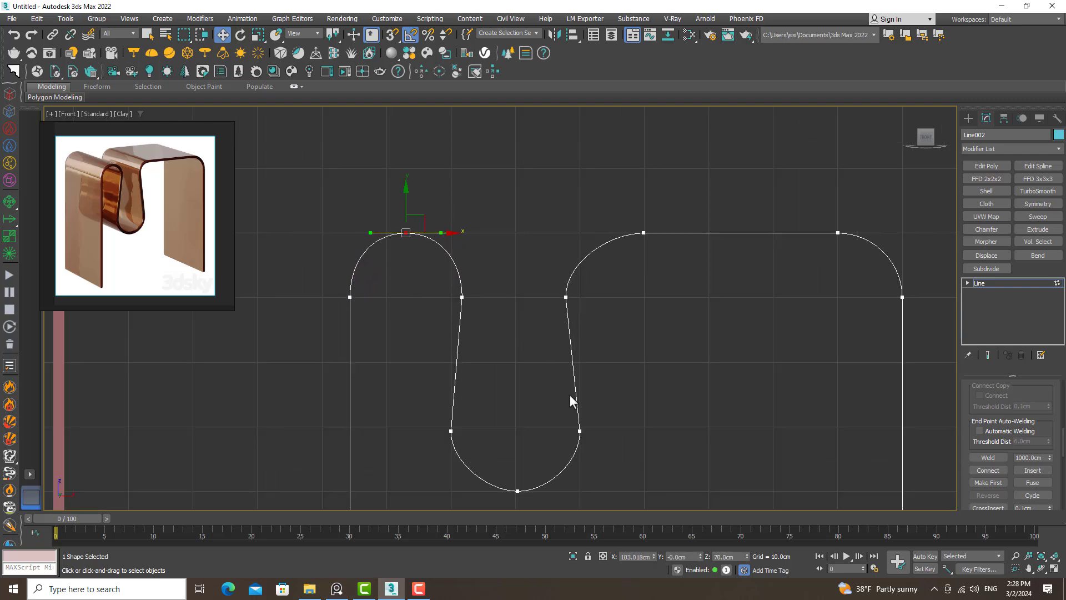
- Lower the vertex at the bottom of the dip by about 1.2 cm
{"action": "scroll", "coordinate": [569, 394], "scroll_direction": "down", "scroll_amount": 2}
{"action": "left_click_drag", "start_coordinate": [554, 425], "coordinate": [532, 451]}
{"action": "middle_click_drag", "start_coordinate": [570, 433], "coordinate": [567, 368]}
{"action": "scroll", "coordinate": [568, 367], "scroll_direction": "up", "scroll_amount": 1}
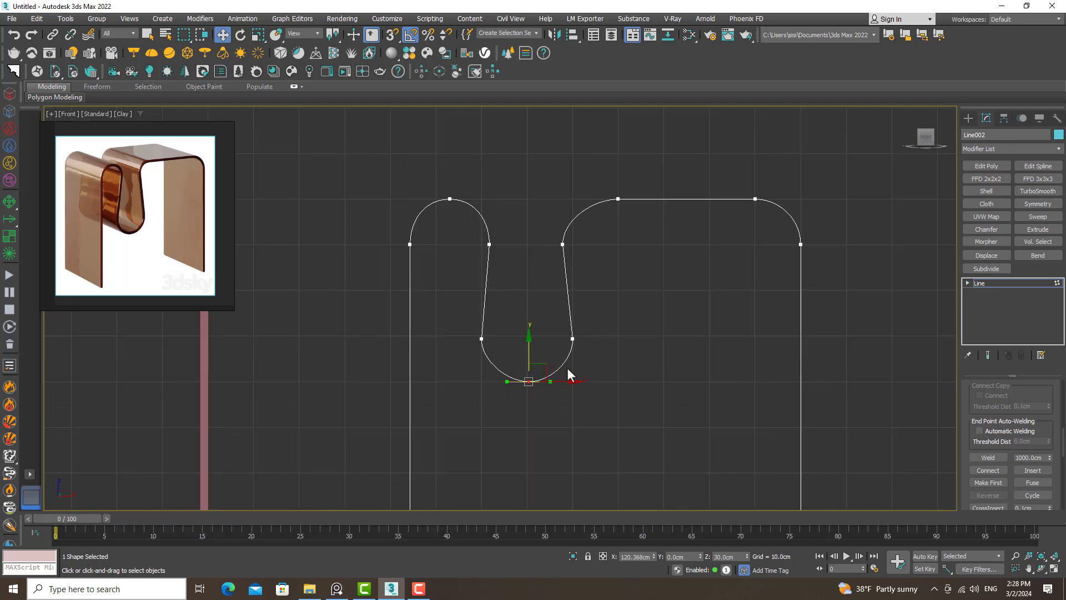
{"action": "left_click_drag", "start_coordinate": [528, 344], "coordinate": [531, 350]}
- Divide the curved segment at the wide section's inner corner with one additional vertex
{"action": "key", "text": "2"}
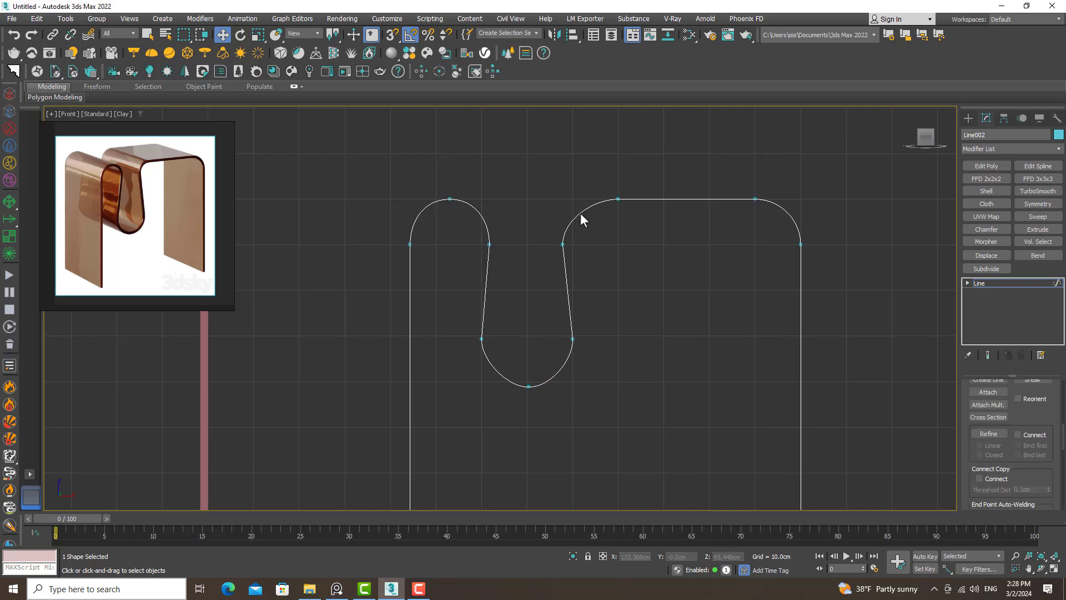
{"action": "left_click", "coordinate": [580, 212]}
{"action": "left_click_drag", "start_coordinate": [1063, 438], "coordinate": [1058, 486]}
{"action": "left_click", "coordinate": [989, 450]}
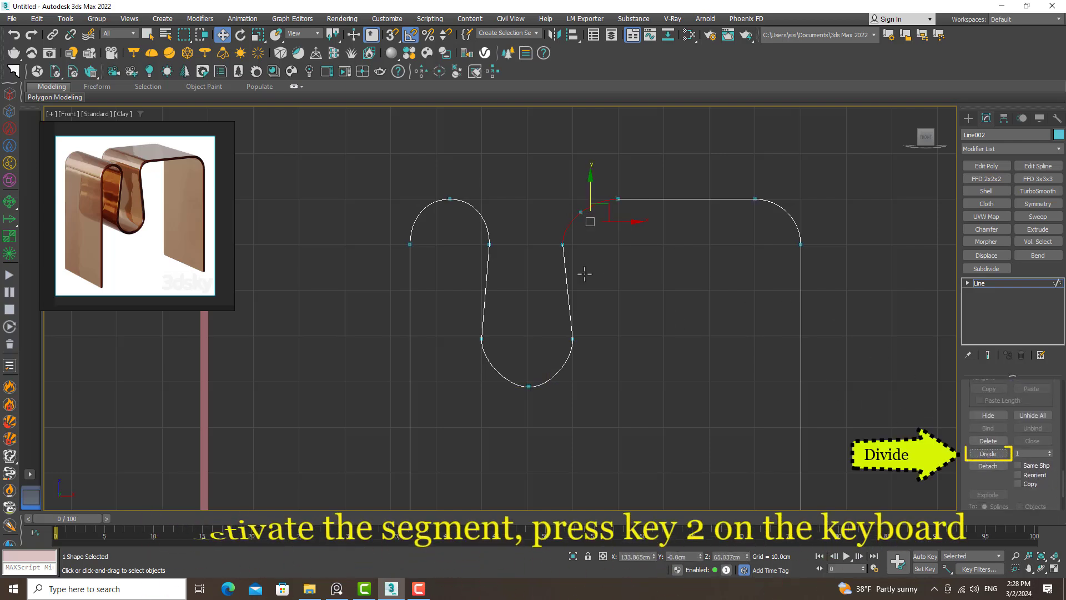
- Convert the new corner vertex to Bezier and adjust its position and tangent handles to smooth the wide section's inner corner
{"action": "key", "text": "1"}
{"action": "left_click", "coordinate": [581, 212]}
{"action": "scroll", "coordinate": [581, 212], "scroll_direction": "up", "scroll_amount": 5}
{"action": "right_click", "coordinate": [588, 213]}
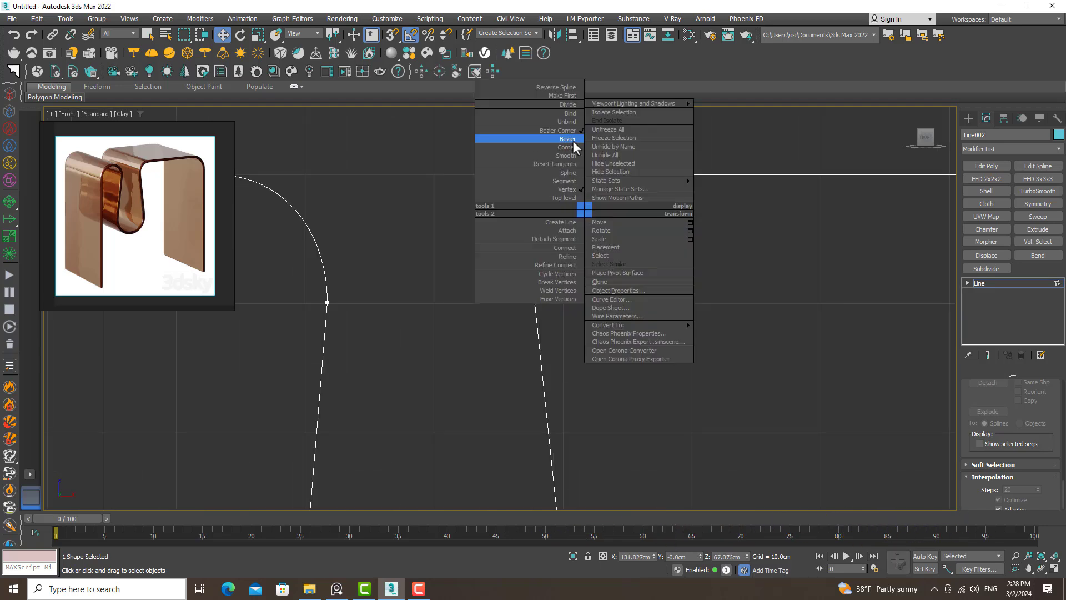
{"action": "left_click", "coordinate": [572, 140]}
{"action": "scroll", "coordinate": [601, 203], "scroll_direction": "up", "scroll_amount": 2}
{"action": "left_click_drag", "start_coordinate": [579, 190], "coordinate": [620, 164]}
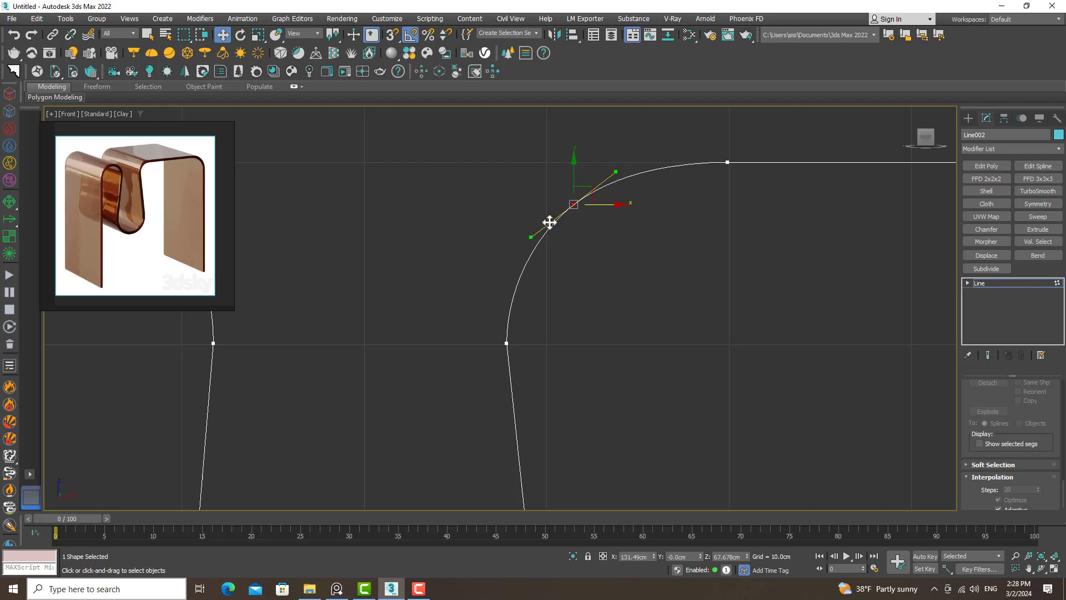
{"action": "left_click_drag", "start_coordinate": [531, 237], "coordinate": [543, 238]}
- Shift the dip's bottom vertex slightly sideways to center it between the dip's two sides
{"action": "scroll", "coordinate": [543, 244], "scroll_direction": "down", "scroll_amount": 5}
{"action": "middle_click_drag", "start_coordinate": [353, 496], "coordinate": [341, 431]}
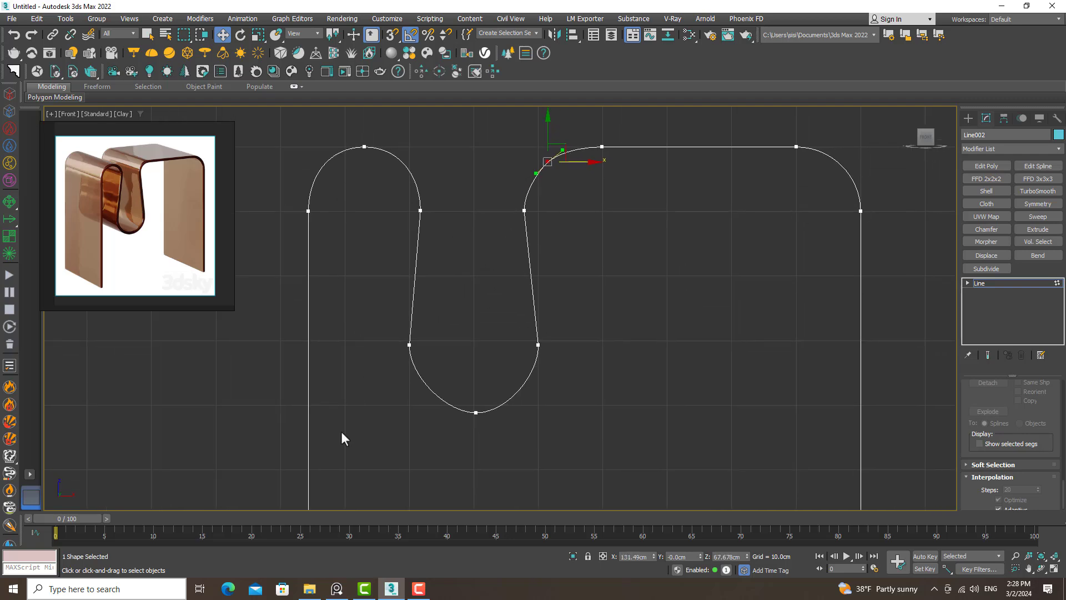
{"action": "left_click", "coordinate": [420, 210]}
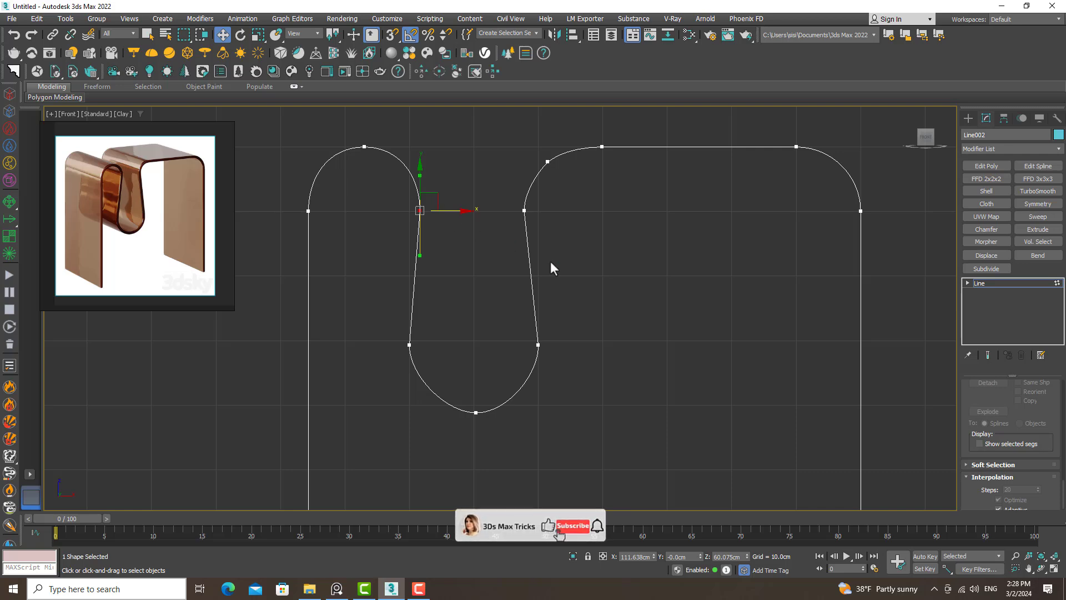
{"action": "left_click", "coordinate": [474, 414]}
{"action": "scroll", "coordinate": [475, 416], "scroll_direction": "up", "scroll_amount": 5}
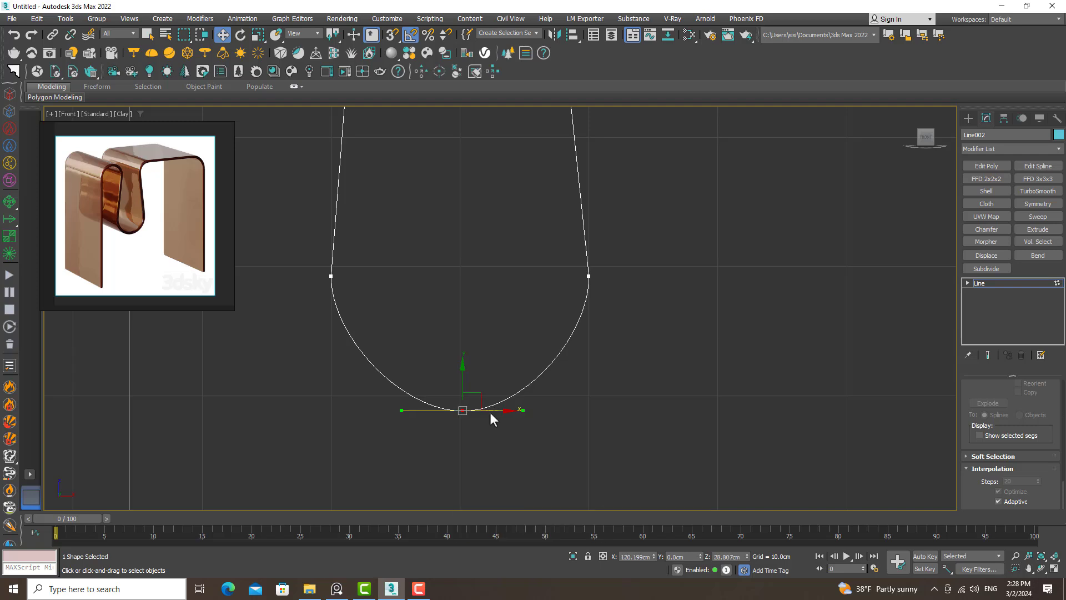
- Select the whole profile spline and outline it inward to give the table's side profile a thin wall
{"action": "scroll", "coordinate": [547, 333], "scroll_direction": "down", "scroll_amount": 10}
{"action": "left_click", "coordinate": [618, 276]}
{"action": "left_click_drag", "start_coordinate": [458, 487], "coordinate": [453, 491]}
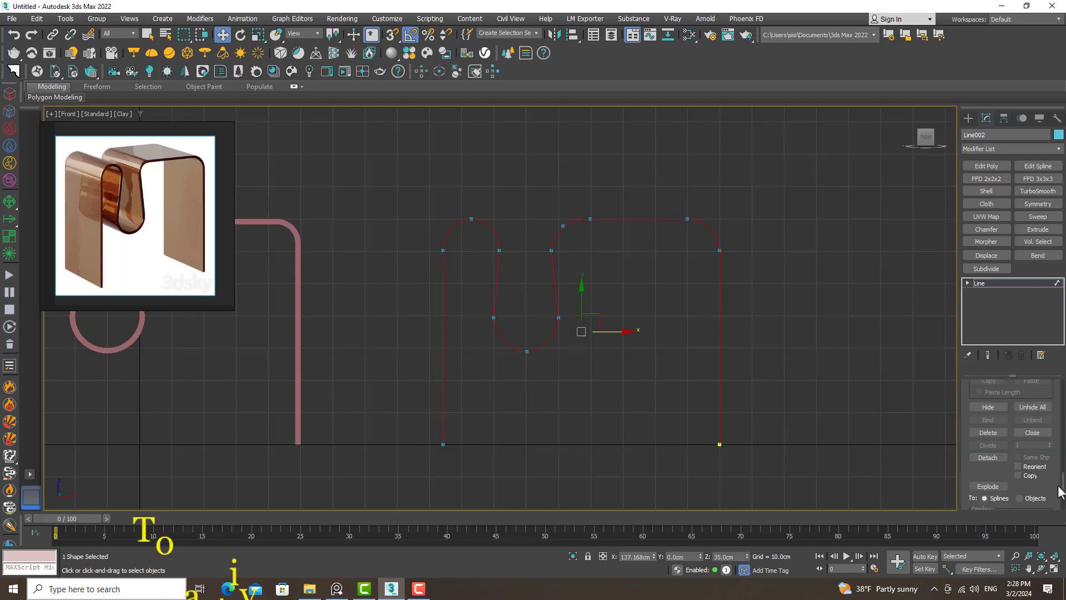
{"action": "left_click_drag", "start_coordinate": [1062, 487], "coordinate": [1063, 463]}
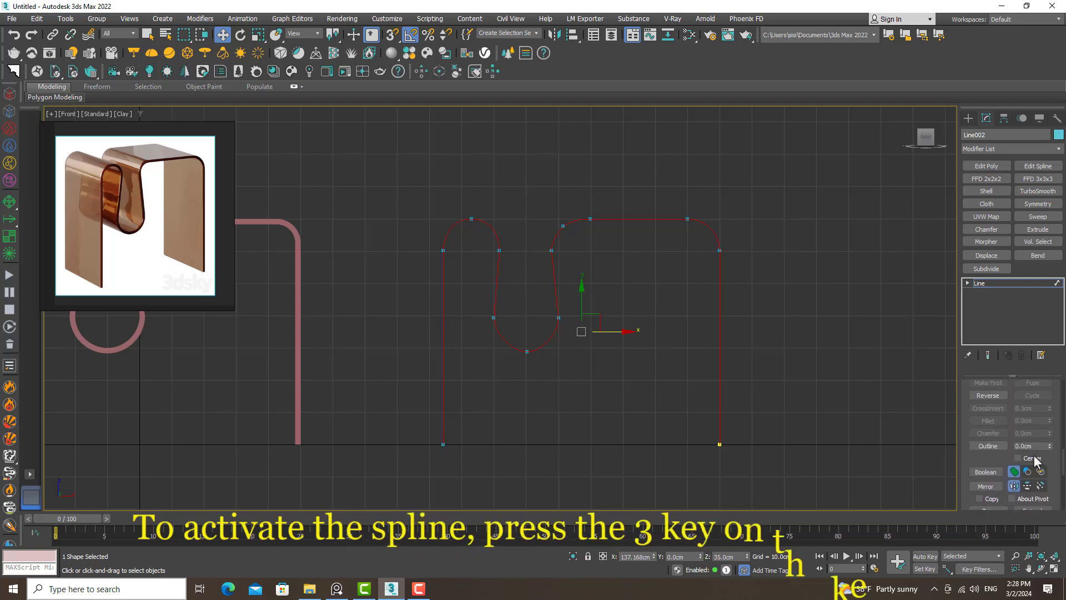
{"action": "left_click", "coordinate": [989, 446]}
{"action": "left_click_drag", "start_coordinate": [580, 219], "coordinate": [581, 217]}
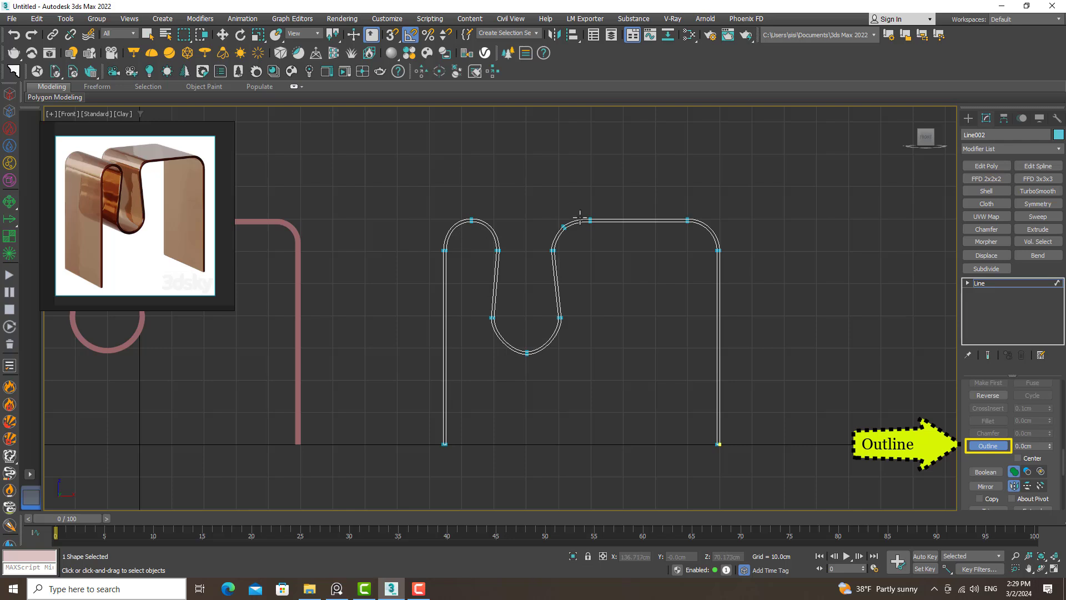
{"action": "left_click", "coordinate": [998, 448]}
{"action": "key", "text": "3"}
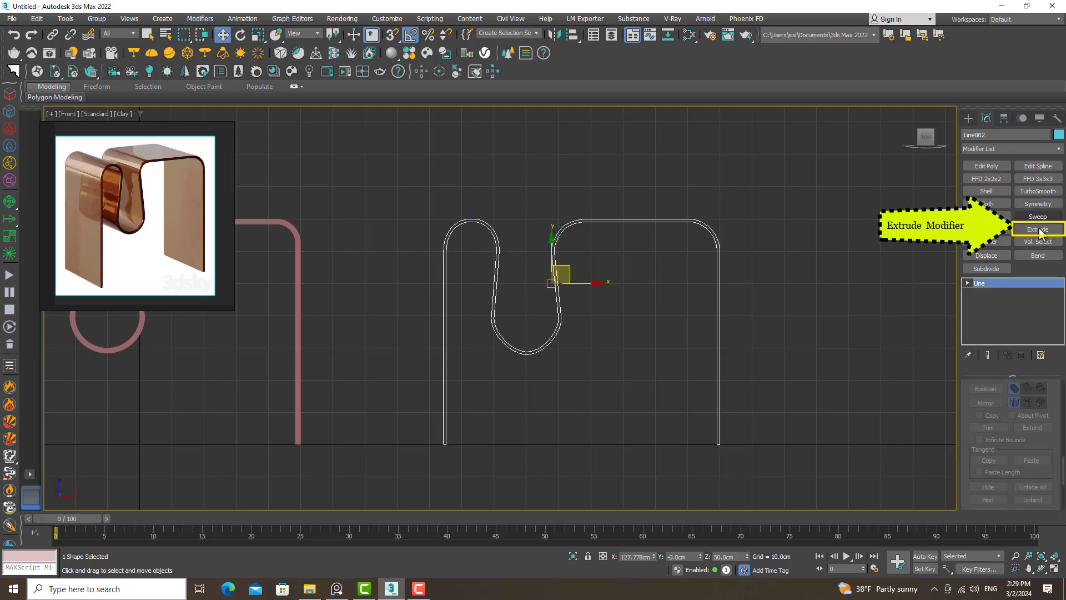
- Apply an Extrude modifier to the outlined profile to form the solid folded table body
{"action": "left_click", "coordinate": [1038, 229]}
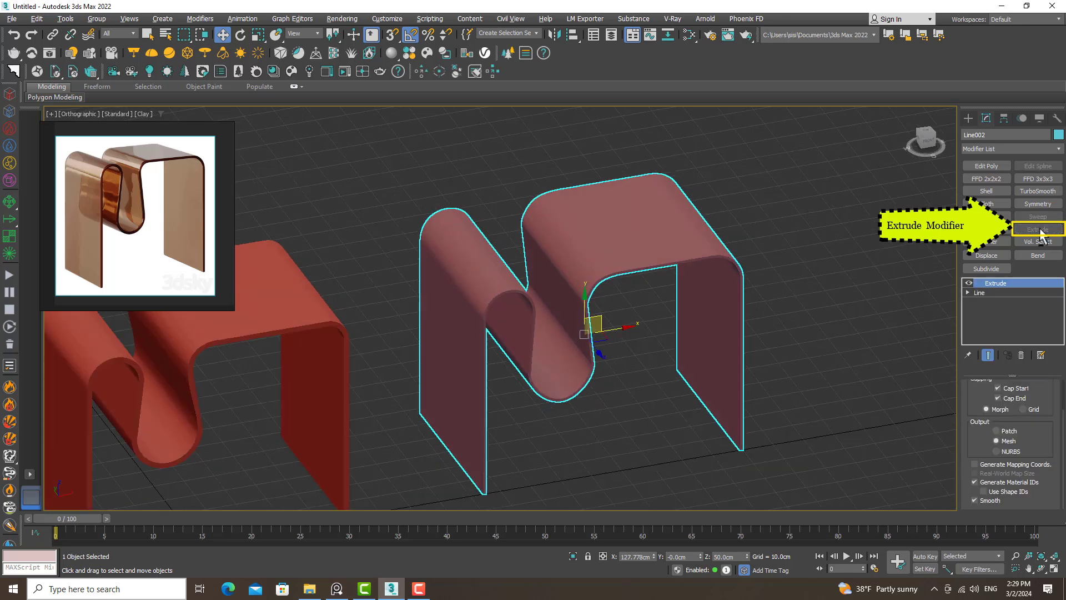
{"action": "scroll", "coordinate": [639, 266], "scroll_direction": "down", "scroll_amount": 3}
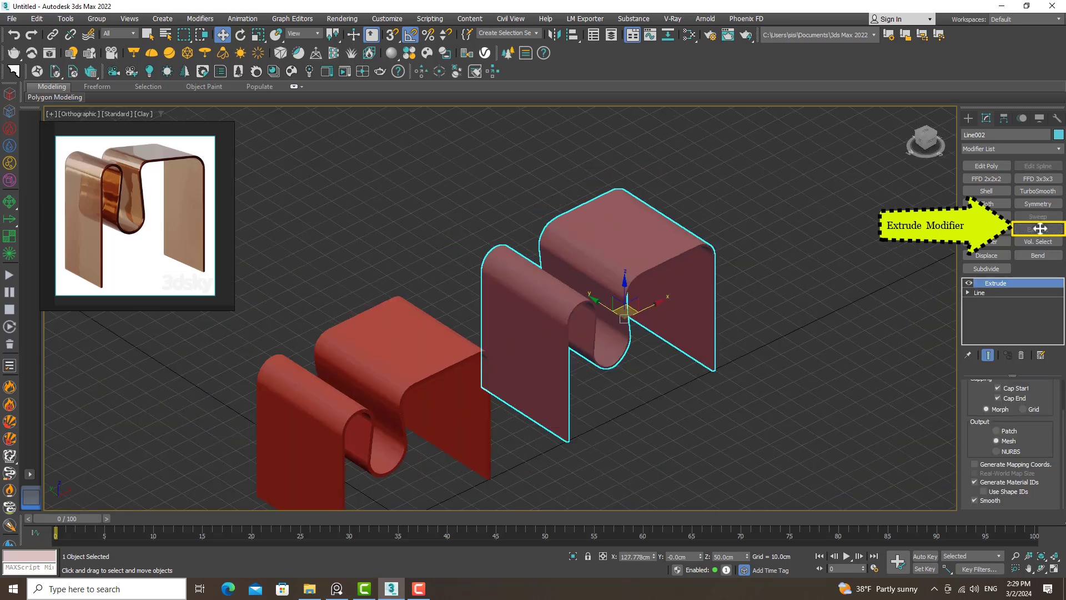